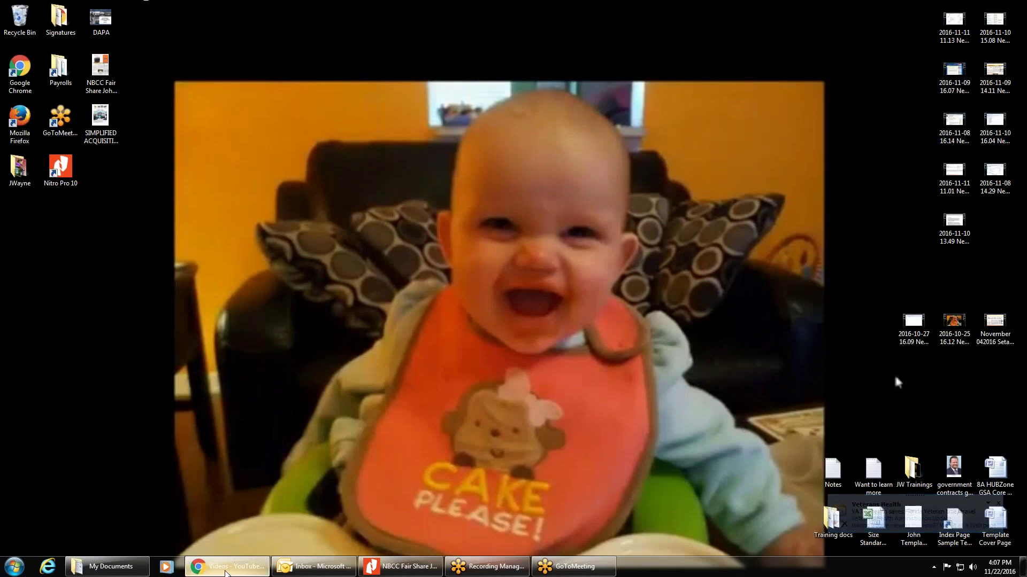
Step: Open fpds.gov in a new Google Chrome tab
{"action": "left_click", "coordinate": [205, 571]}
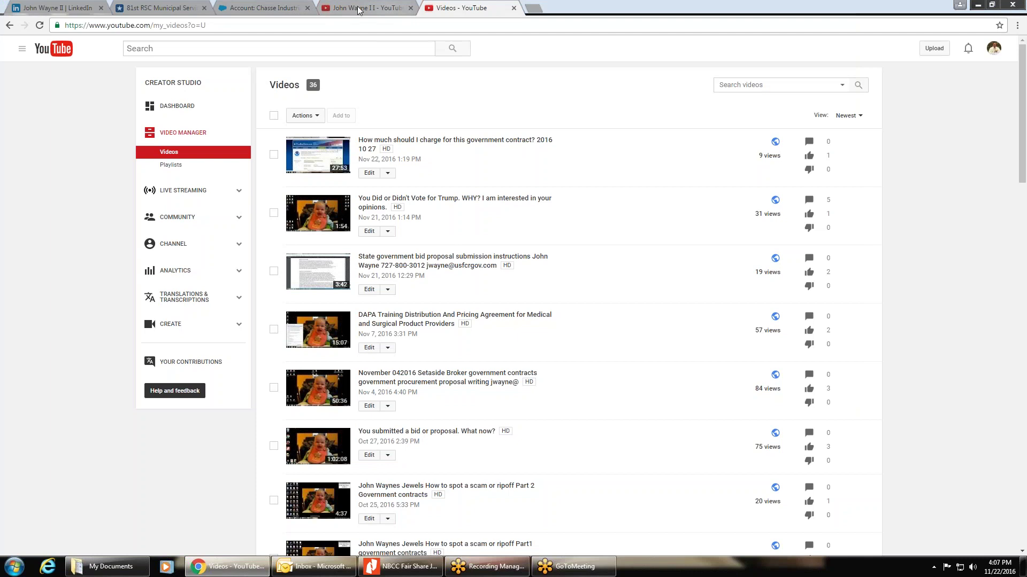
{"action": "left_click", "coordinate": [357, 8]}
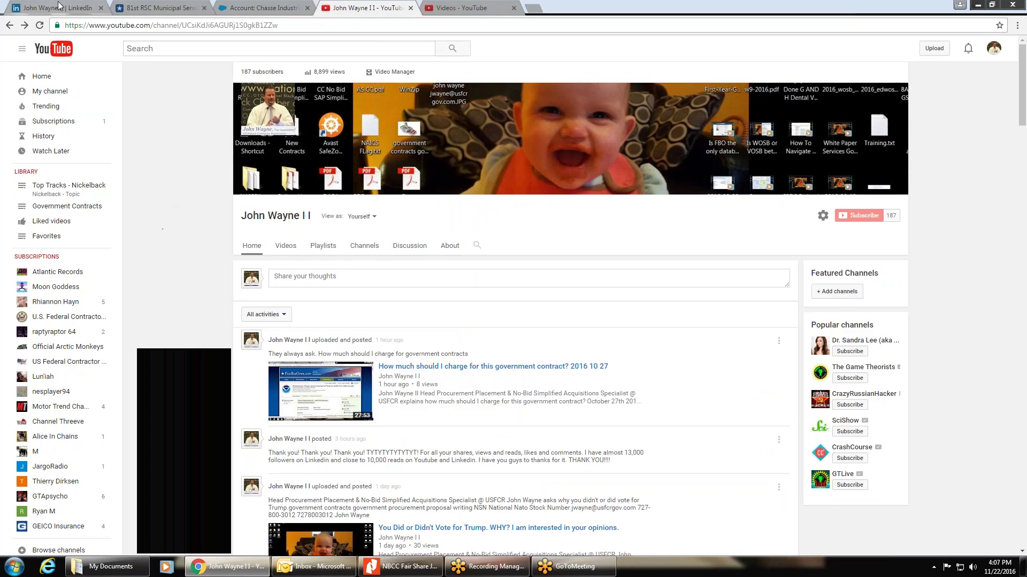
{"action": "left_click", "coordinate": [534, 9]}
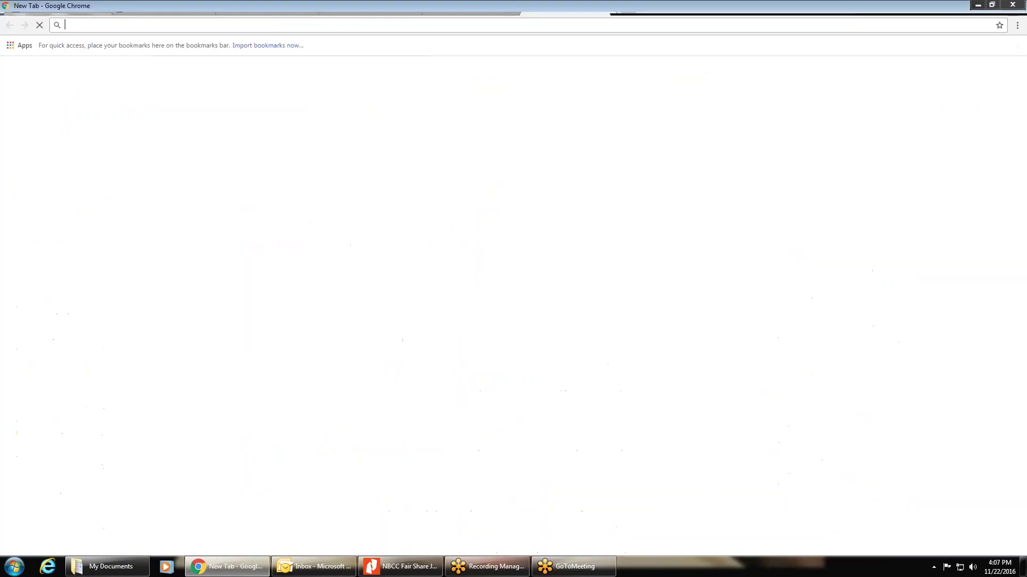
{"action": "type", "text": "www.fpds"}
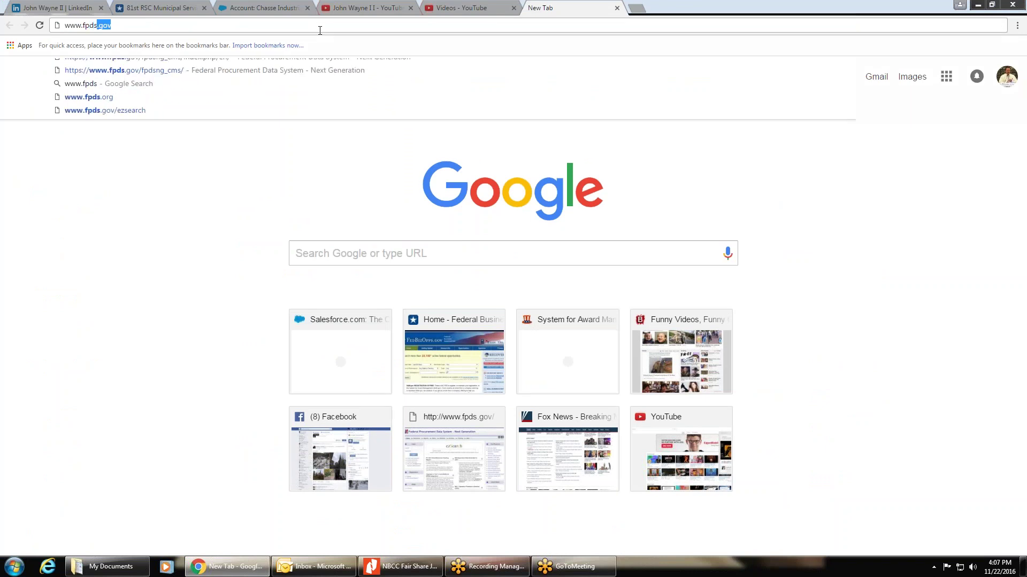
{"action": "key", "text": "Return"}
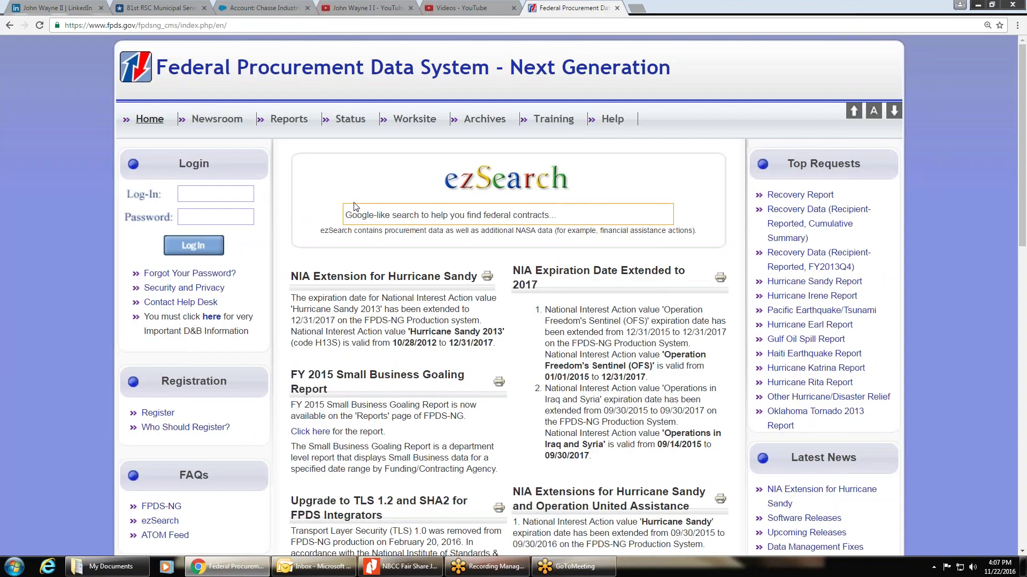
Step: Search ezSearch for 'popcorn' and sort the 239 results by Date Signed, newest first
{"action": "left_click", "coordinate": [369, 215]}
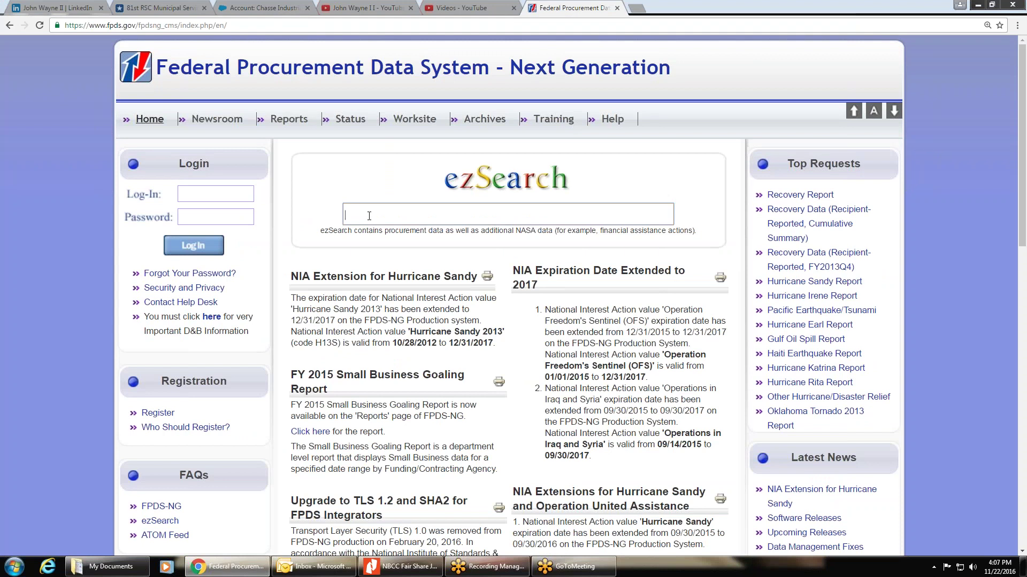
{"action": "type", "text": "popcorn"}
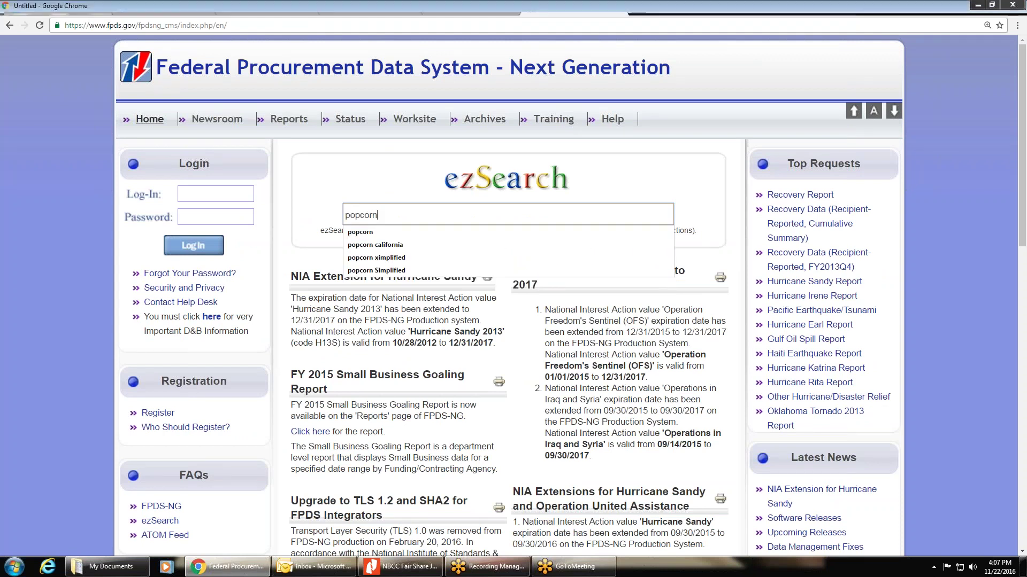
{"action": "key", "text": "Return"}
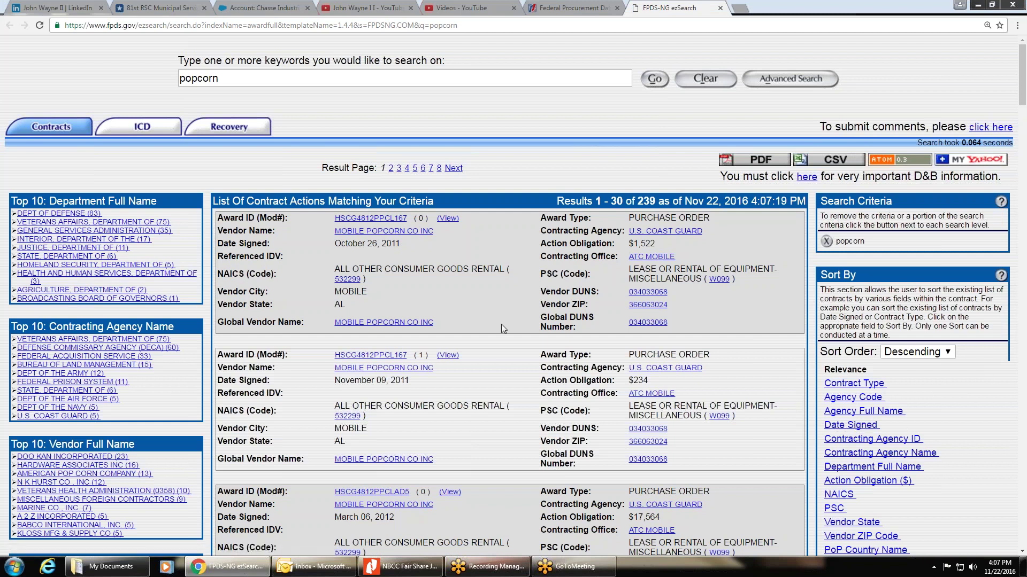
{"action": "scroll", "coordinate": [529, 303], "scroll_direction": "down", "scroll_amount": 2}
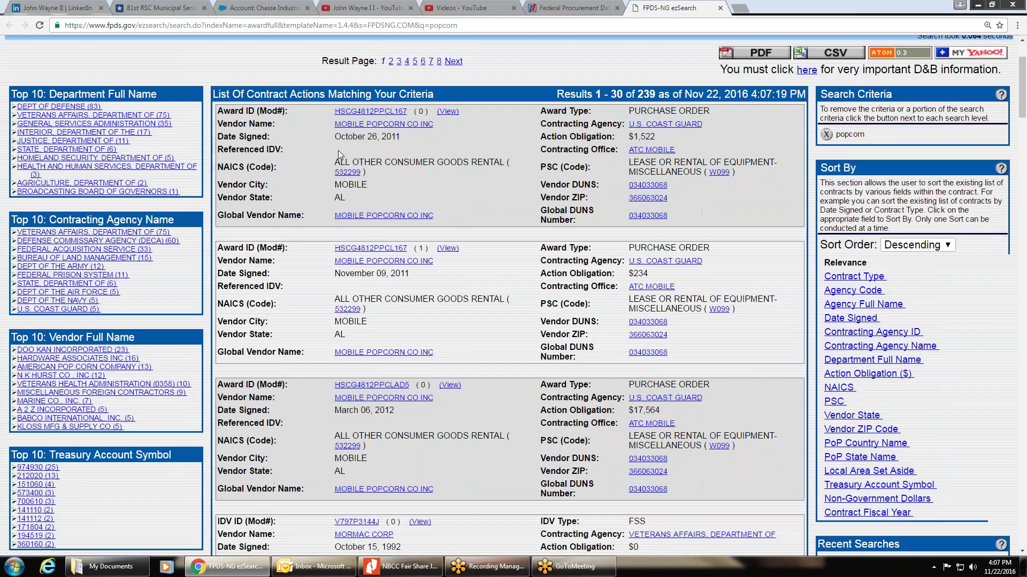
{"action": "scroll", "coordinate": [492, 238], "scroll_direction": "down", "scroll_amount": 6}
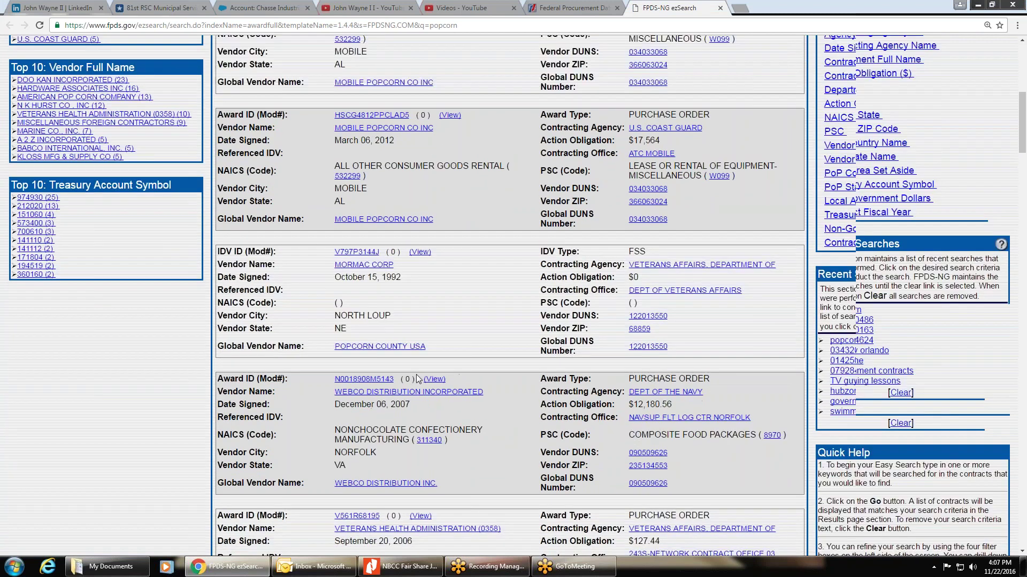
{"action": "scroll", "coordinate": [846, 173], "scroll_direction": "up", "scroll_amount": 3}
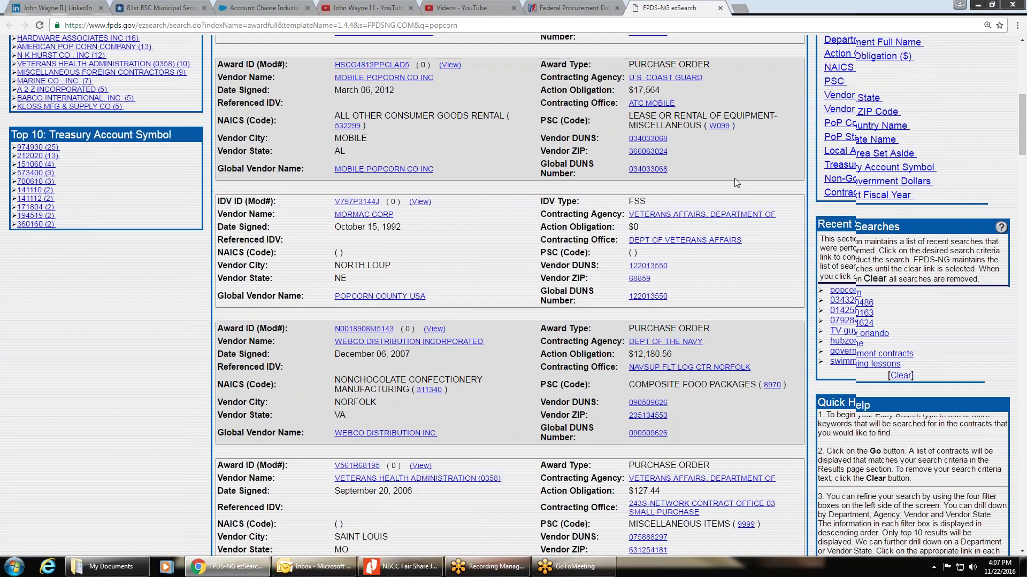
{"action": "left_click", "coordinate": [850, 159]}
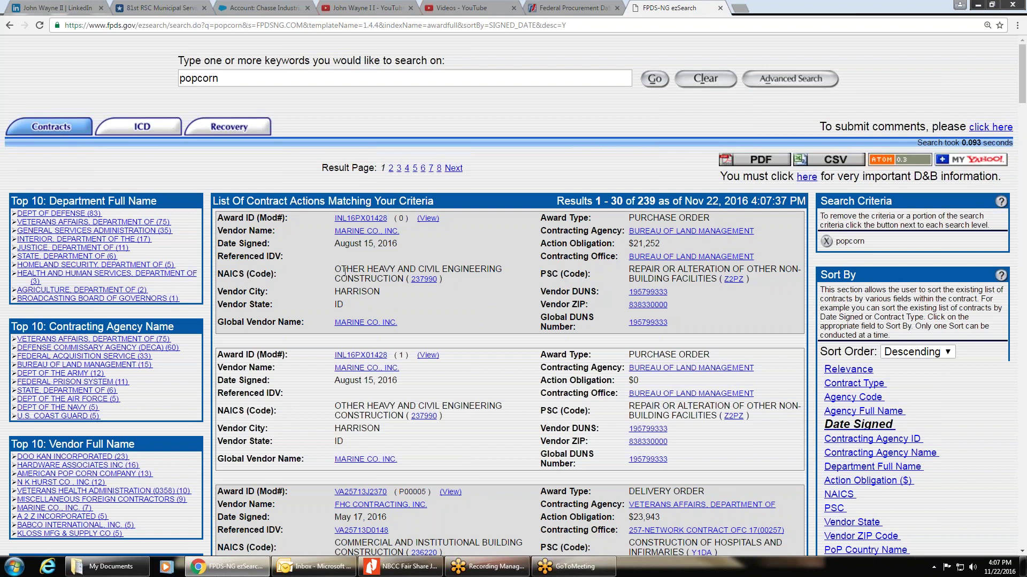
{"action": "scroll", "coordinate": [643, 310], "scroll_direction": "down", "scroll_amount": 1}
{"action": "scroll", "coordinate": [462, 225], "scroll_direction": "down", "scroll_amount": 6}
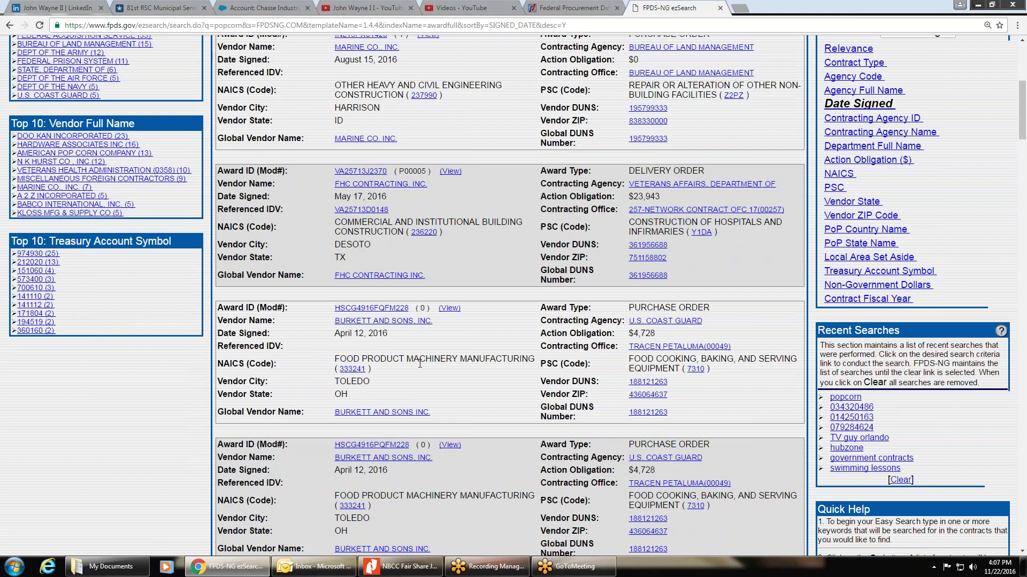
{"action": "scroll", "coordinate": [112, 393], "scroll_direction": "down", "scroll_amount": 10}
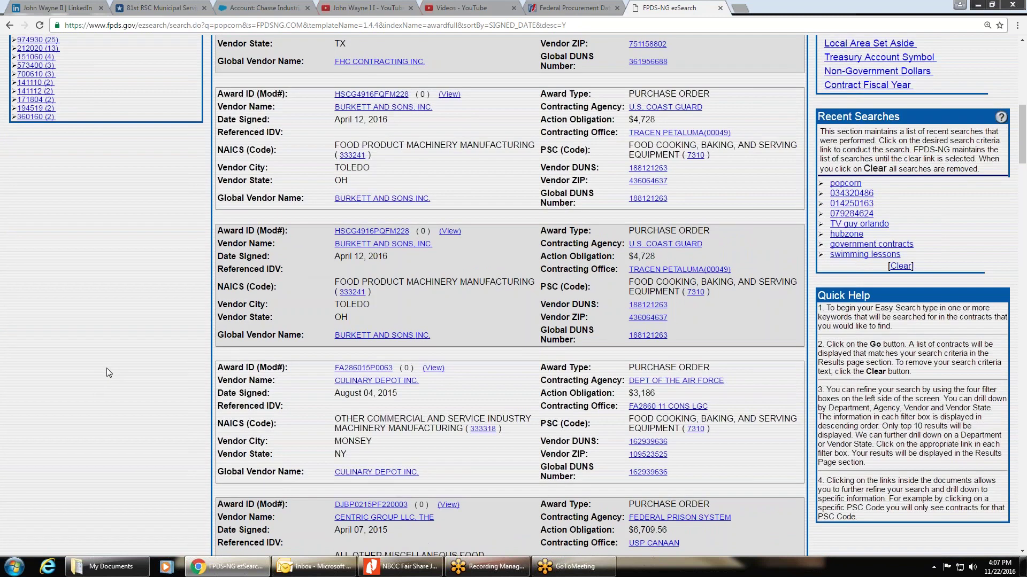
{"action": "scroll", "coordinate": [114, 358], "scroll_direction": "down", "scroll_amount": 1}
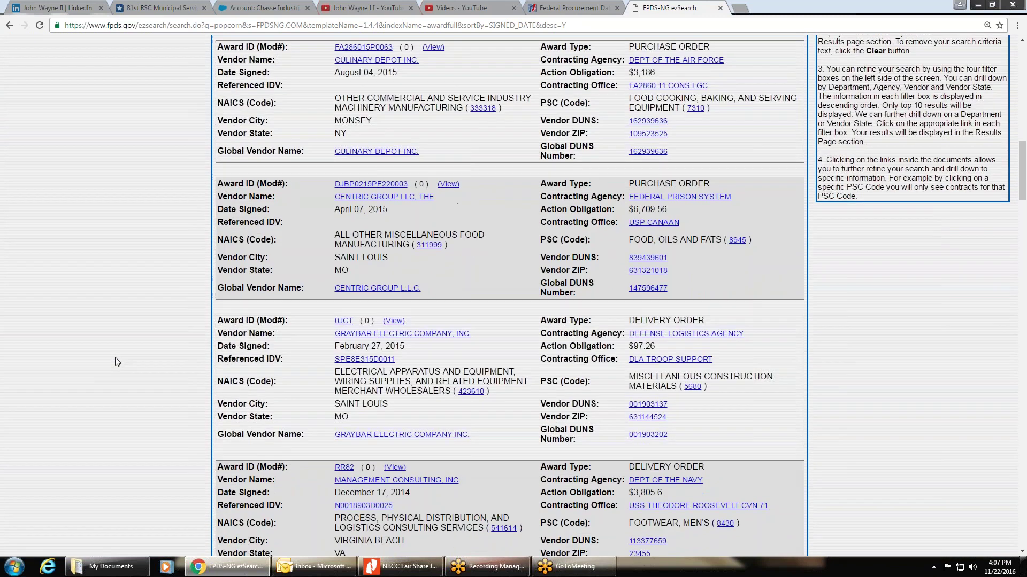
{"action": "scroll", "coordinate": [115, 357], "scroll_direction": "down", "scroll_amount": 5}
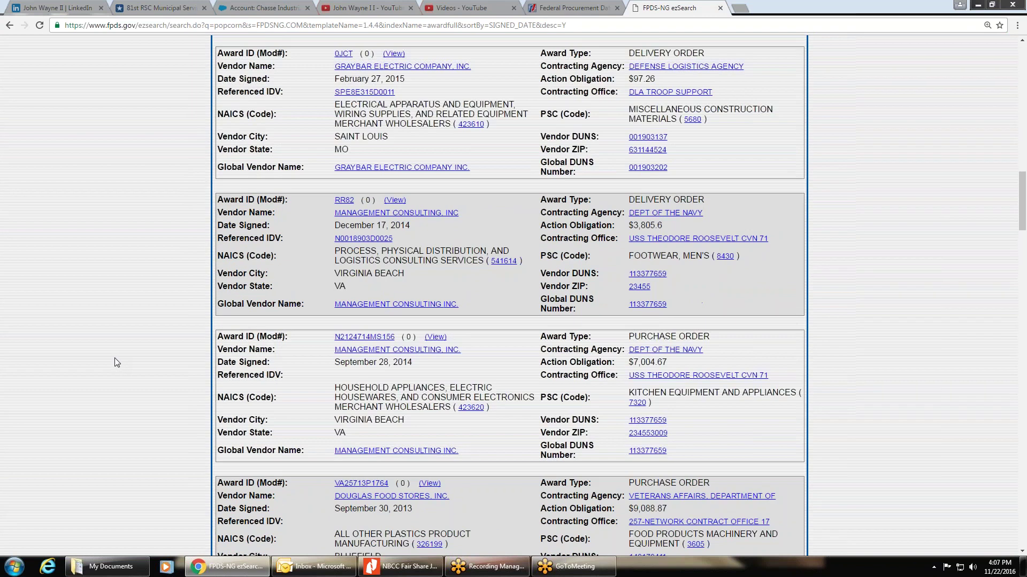
{"action": "scroll", "coordinate": [114, 357], "scroll_direction": "down", "scroll_amount": 3}
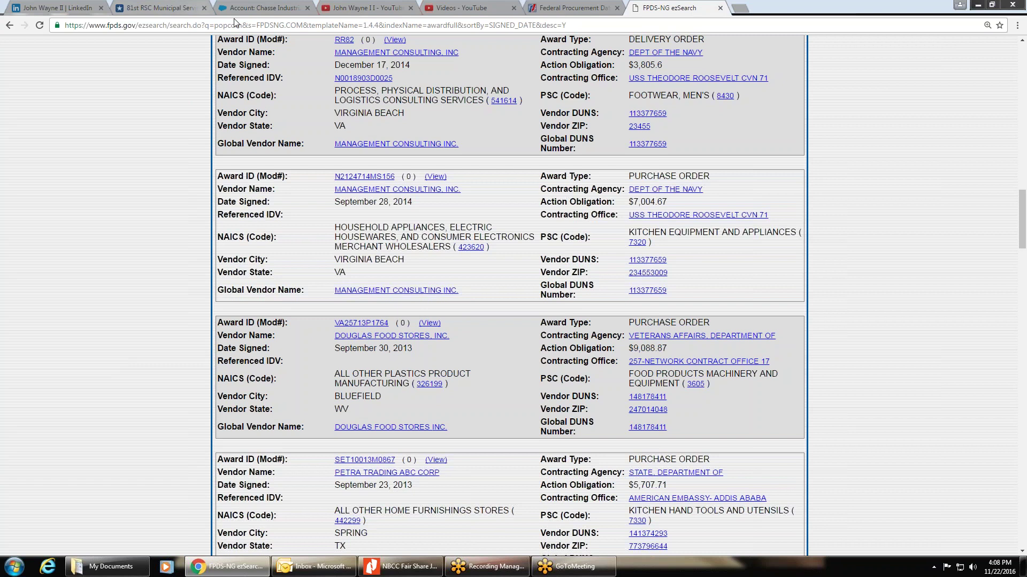
Step: Go from the 81st RSC Municipal Services opportunity back to the FedBizOpps home page
{"action": "left_click", "coordinate": [141, 9]}
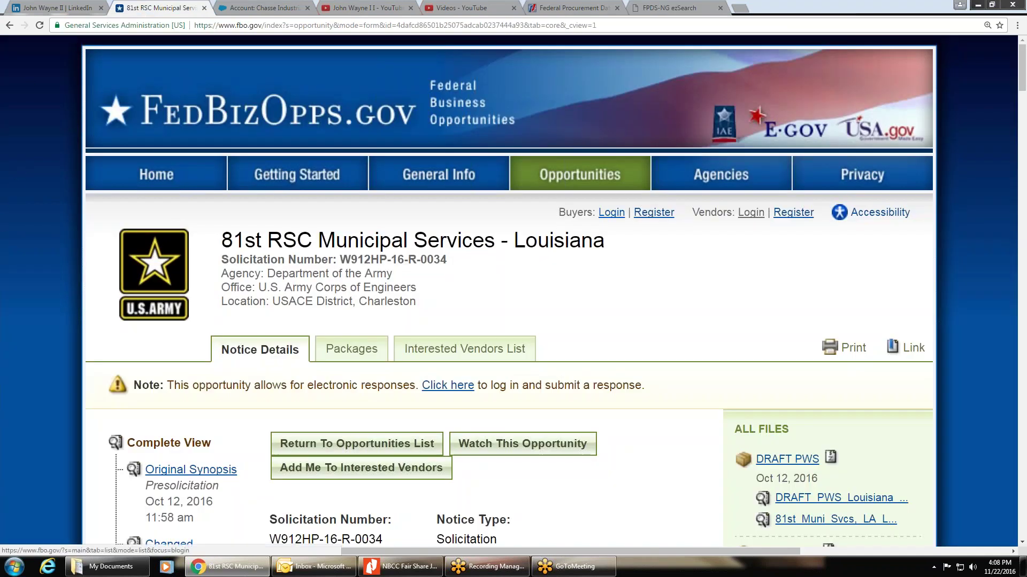
{"action": "left_click", "coordinate": [142, 175]}
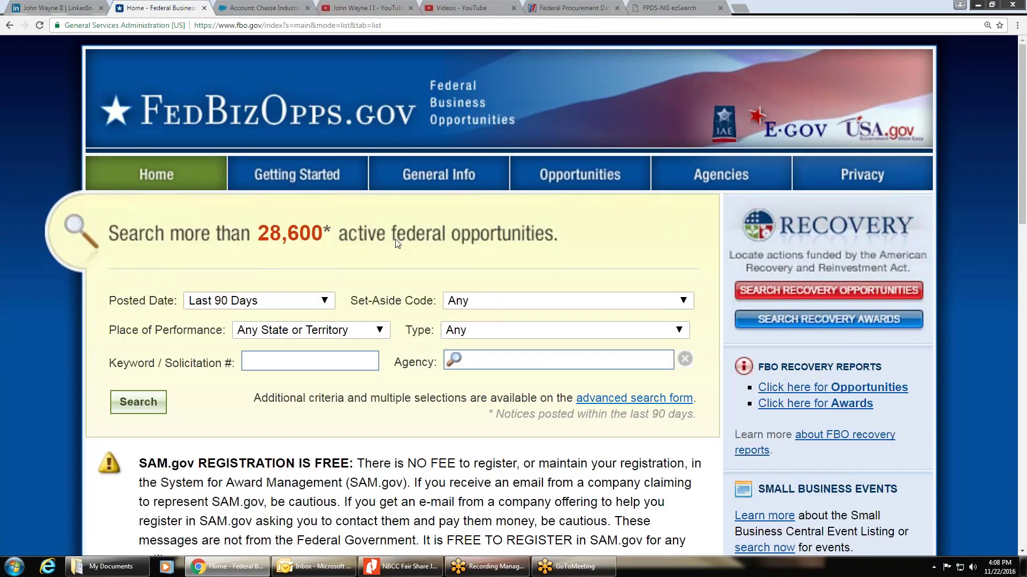
{"action": "scroll", "coordinate": [607, 435], "scroll_direction": "down", "scroll_amount": 15}
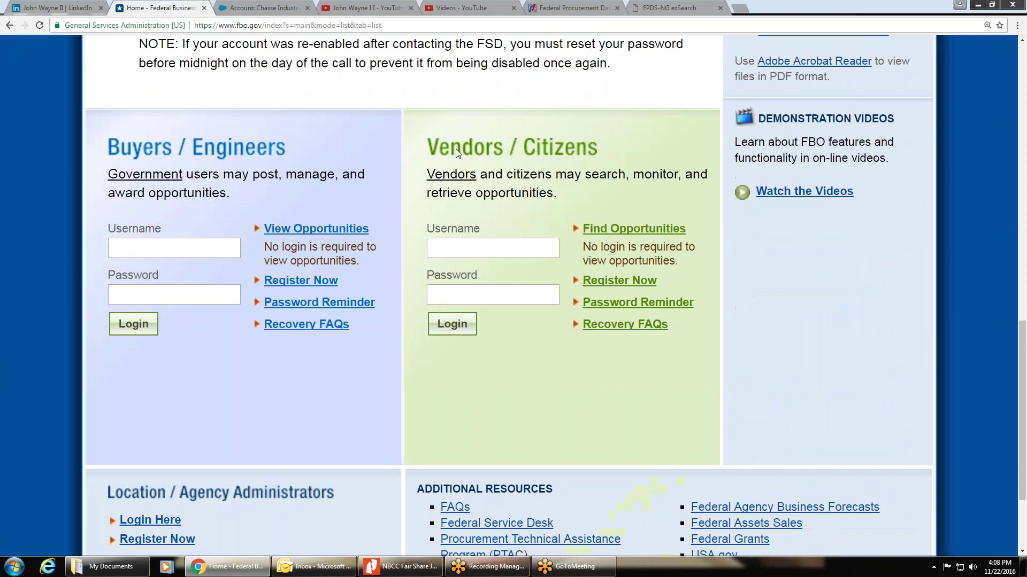
Step: Attempt vendor sign-in with the saved username and a password, which is rejected as incorrect
{"action": "left_click", "coordinate": [458, 244]}
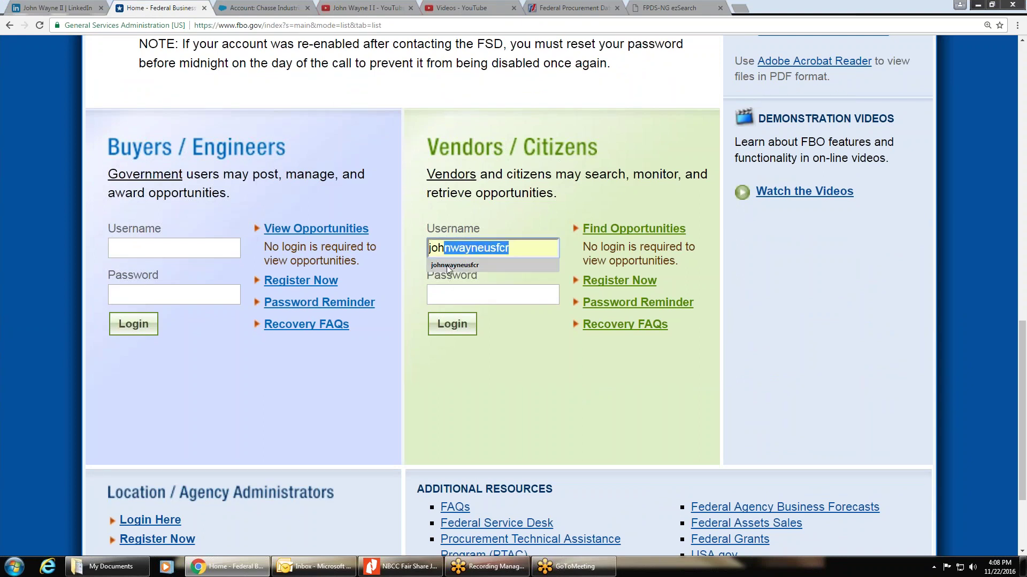
{"action": "left_click", "coordinate": [454, 265]}
{"action": "left_click", "coordinate": [460, 295]}
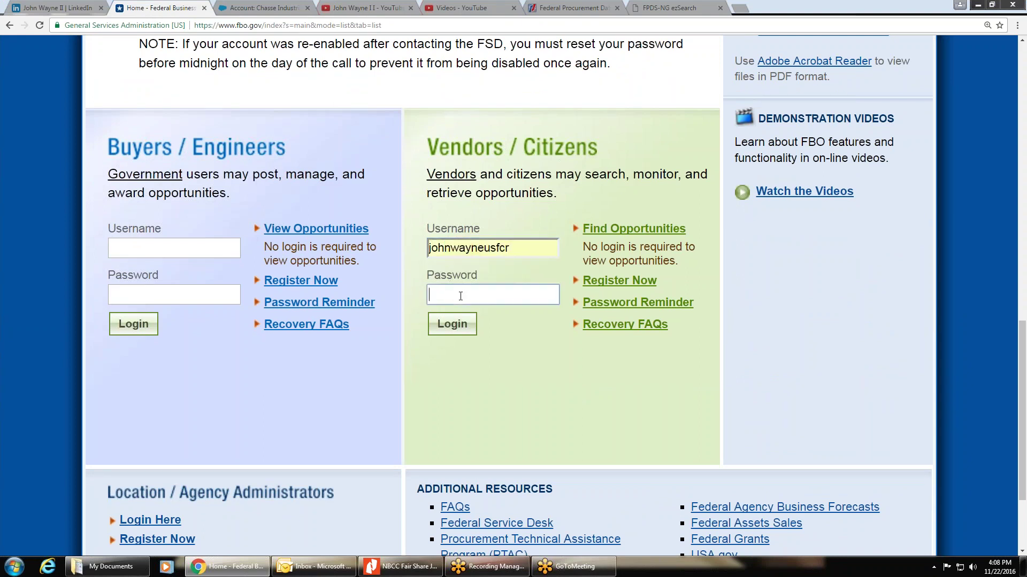
{"action": "type", "text": "••••••••••"}
{"action": "key", "text": "BackSpace"}
{"action": "key", "text": "BackSpace"}
{"action": "key", "text": "BackSpace"}
{"action": "key", "text": "BackSpace"}
{"action": "key", "text": "BackSpace"}
{"action": "key", "text": "BackSpace"}
{"action": "key", "text": "BackSpace"}
{"action": "key", "text": "BackSpace"}
{"action": "key", "text": "BackSpace"}
{"action": "key", "text": "BackSpace"}
{"action": "type", "text": "••••••••"}
{"action": "key", "text": "Return"}
{"action": "scroll", "coordinate": [428, 305], "scroll_direction": "down", "scroll_amount": 15}
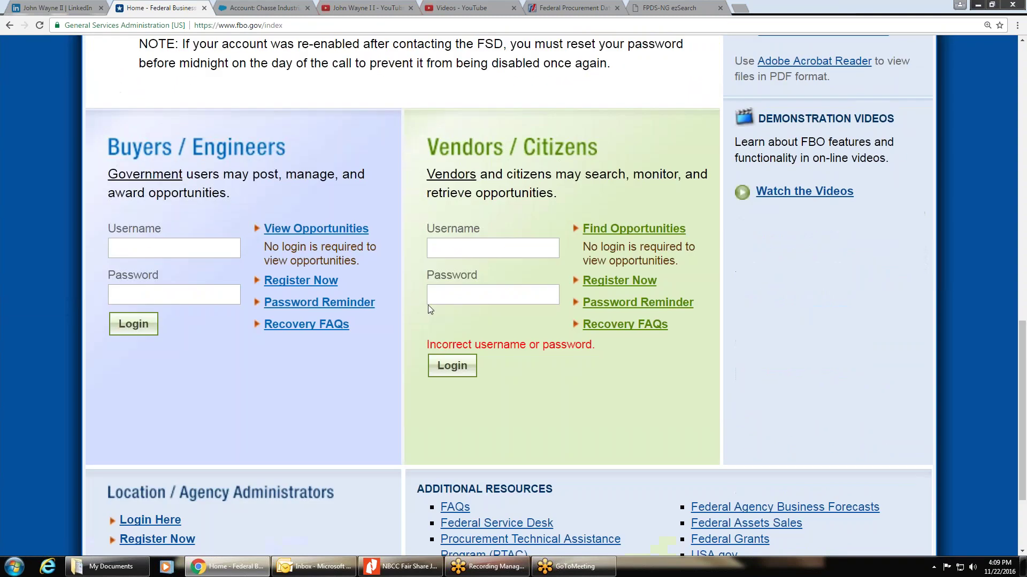
Step: Sign in with the saved vendor username and password, then accept the terms to reach My FBO
{"action": "left_click", "coordinate": [465, 250]}
{"action": "type", "text": "john"}
{"action": "left_click", "coordinate": [458, 266]}
{"action": "left_click", "coordinate": [452, 297]}
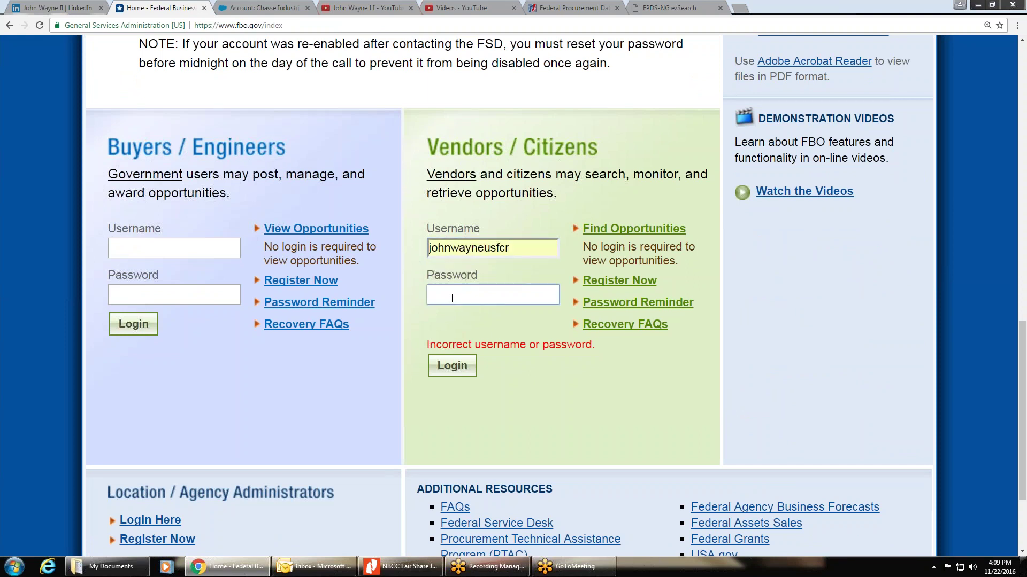
{"action": "type", "text": "•••••••••••"}
{"action": "left_click", "coordinate": [442, 368]}
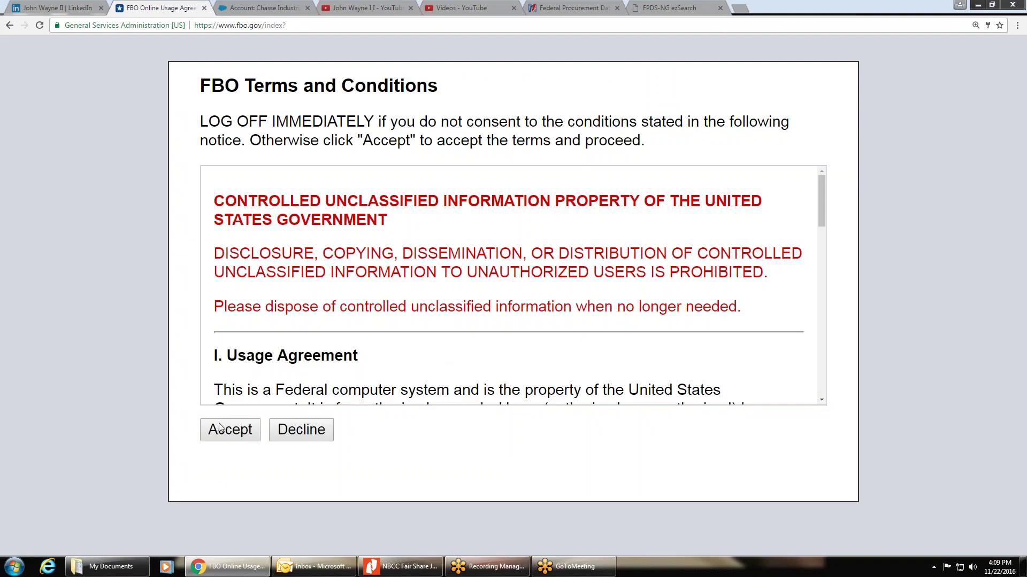
{"action": "left_click", "coordinate": [221, 430]}
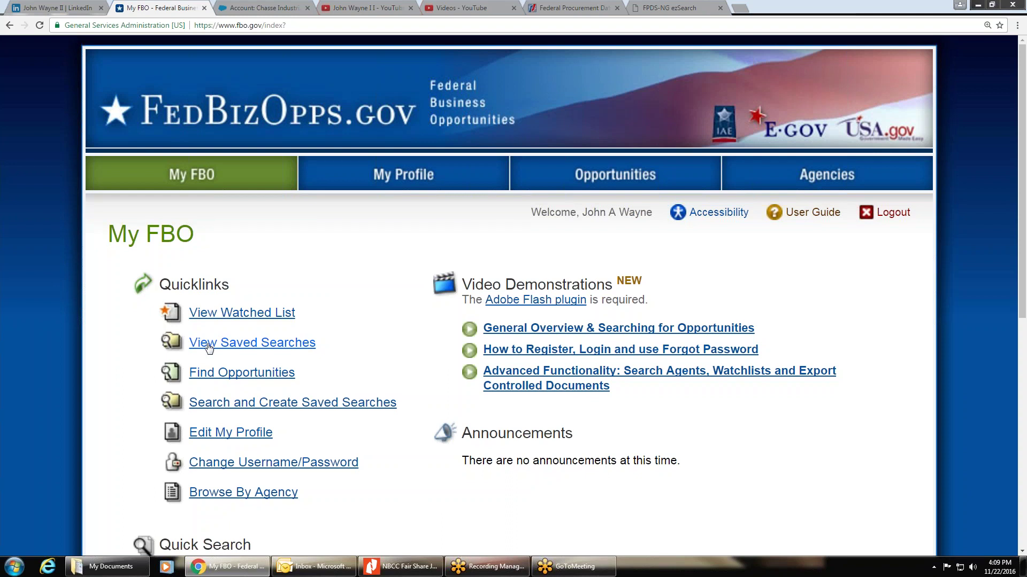
Step: Review the saved Search Agents list and start adding a new search agent
{"action": "left_click", "coordinate": [245, 343]}
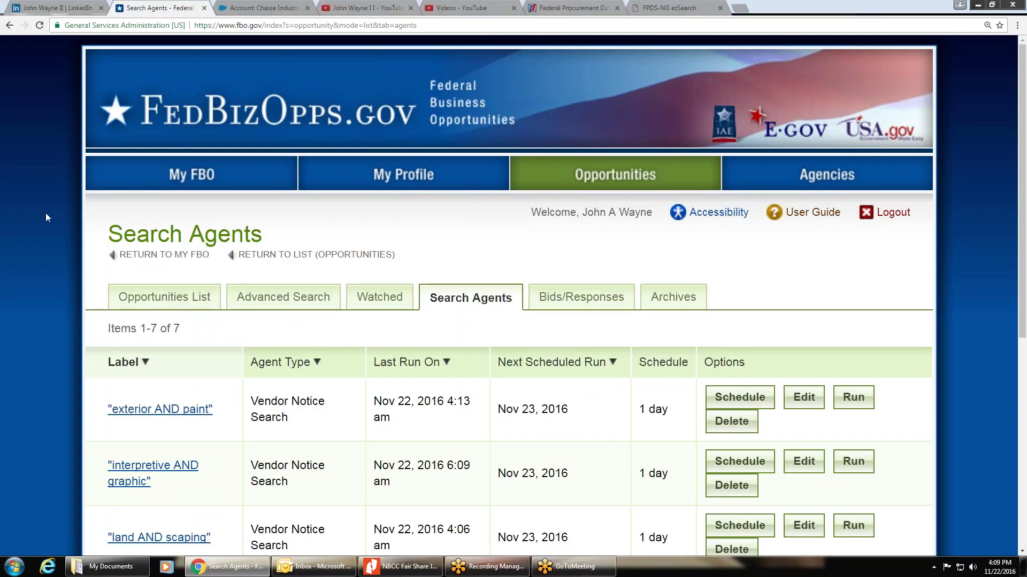
{"action": "scroll", "coordinate": [59, 264], "scroll_direction": "down", "scroll_amount": 1}
{"action": "scroll", "coordinate": [134, 431], "scroll_direction": "down", "scroll_amount": 4}
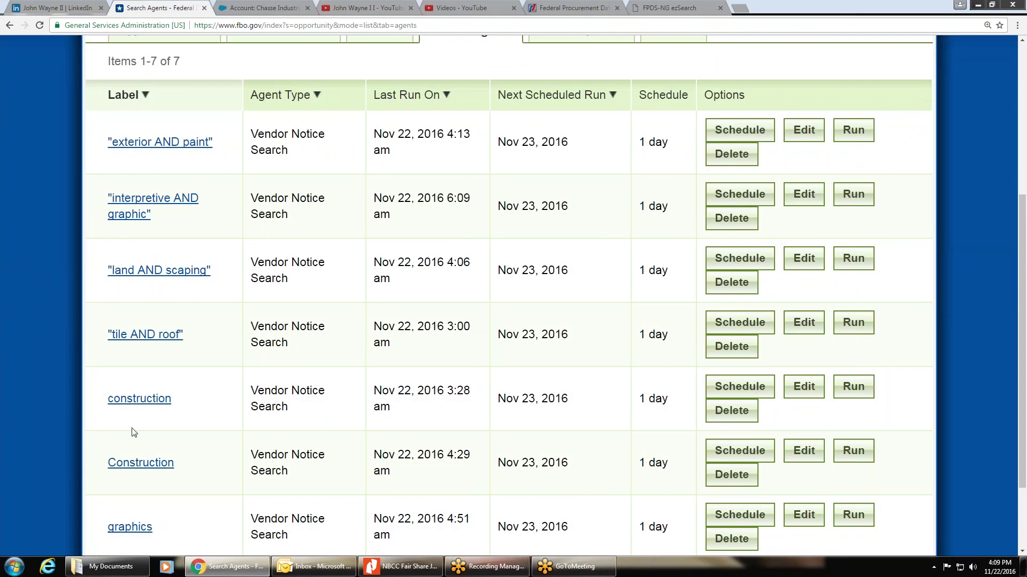
{"action": "scroll", "coordinate": [119, 440], "scroll_direction": "down", "scroll_amount": 2}
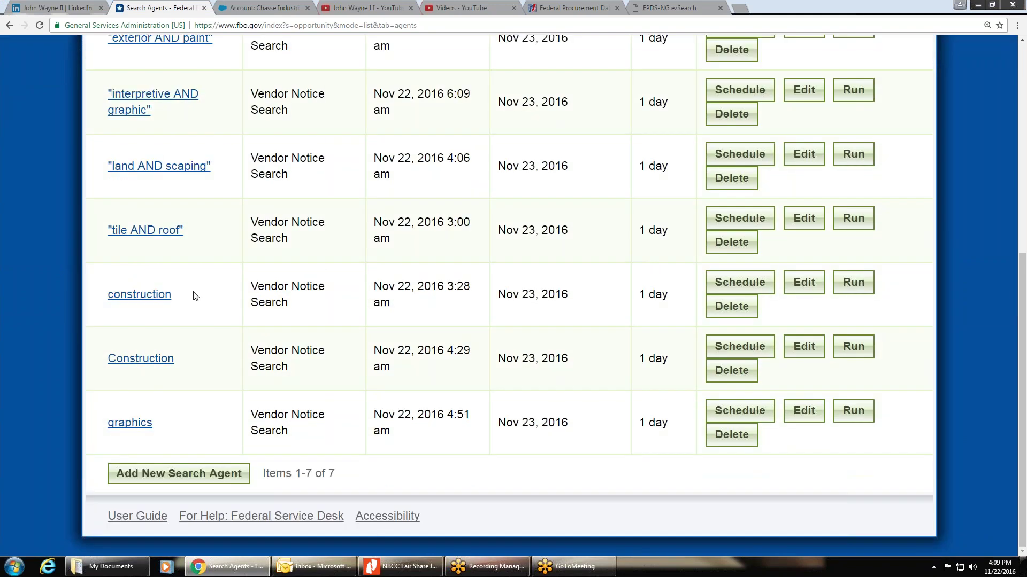
{"action": "scroll", "coordinate": [72, 319], "scroll_direction": "up", "scroll_amount": 4}
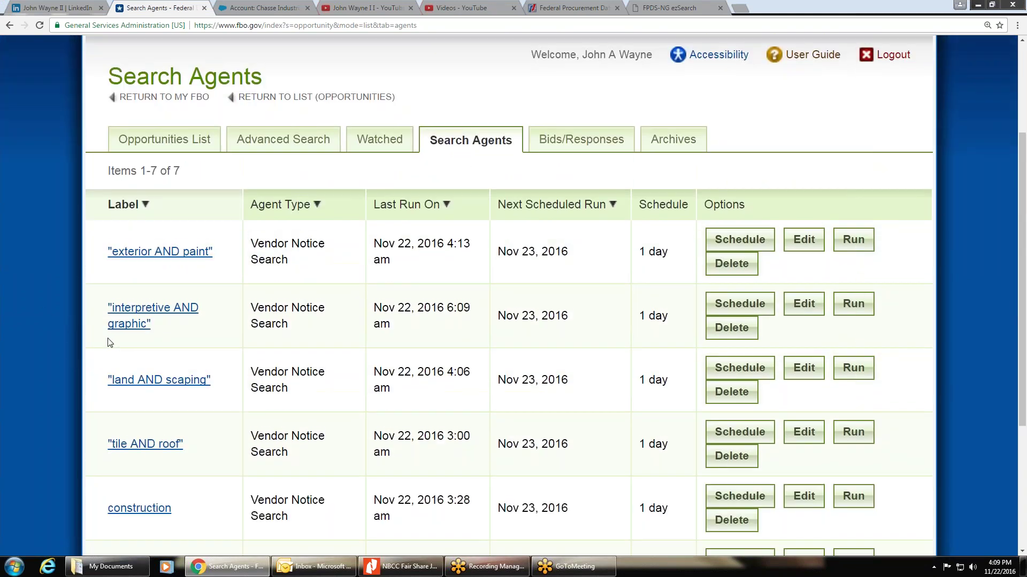
{"action": "scroll", "coordinate": [49, 131], "scroll_direction": "down", "scroll_amount": 2}
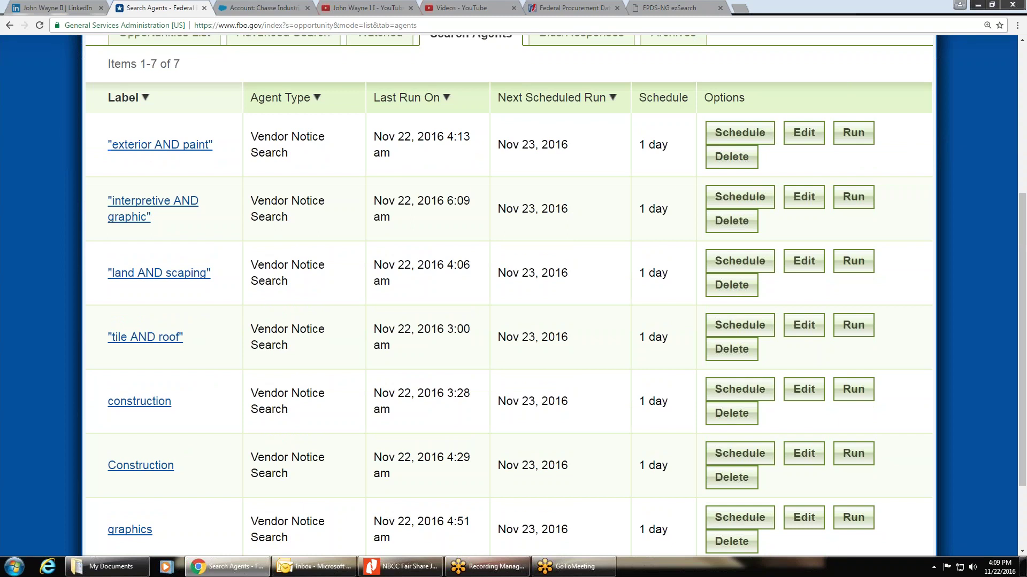
{"action": "scroll", "coordinate": [175, 123], "scroll_direction": "down", "scroll_amount": 2}
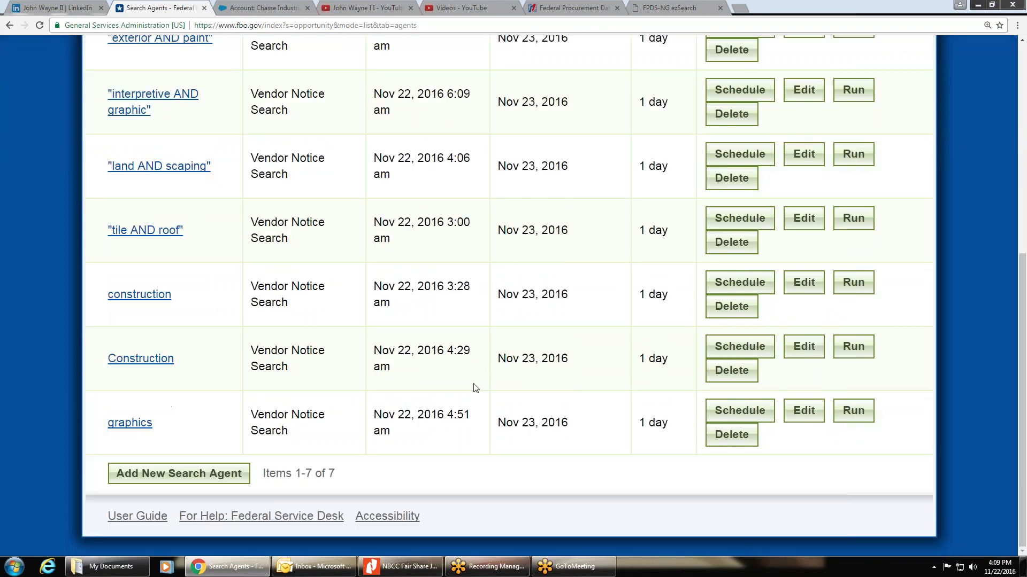
{"action": "left_click", "coordinate": [178, 479]}
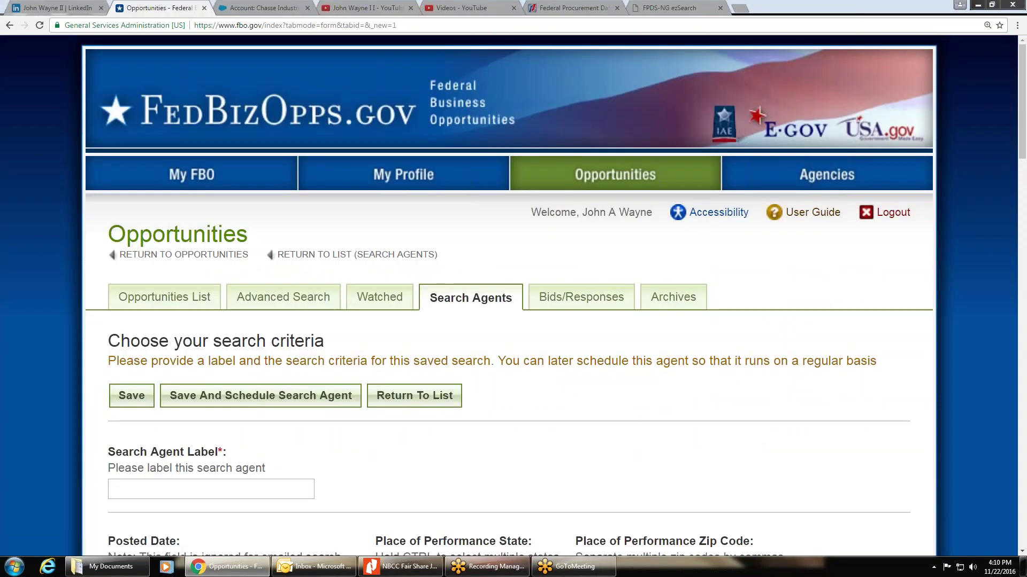
Step: Enter 'asphalt' as the Search Agent Label and copy that label text
{"action": "scroll", "coordinate": [594, 393], "scroll_direction": "down", "scroll_amount": 5}
{"action": "left_click", "coordinate": [153, 221]}
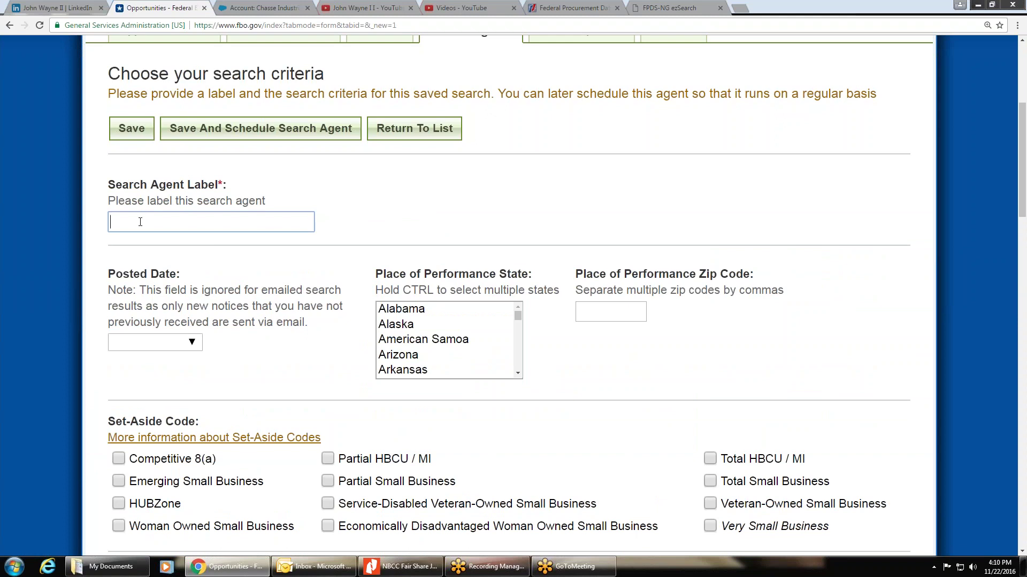
{"action": "type", "text": "asphalt"}
{"action": "double_click", "coordinate": [128, 224]}
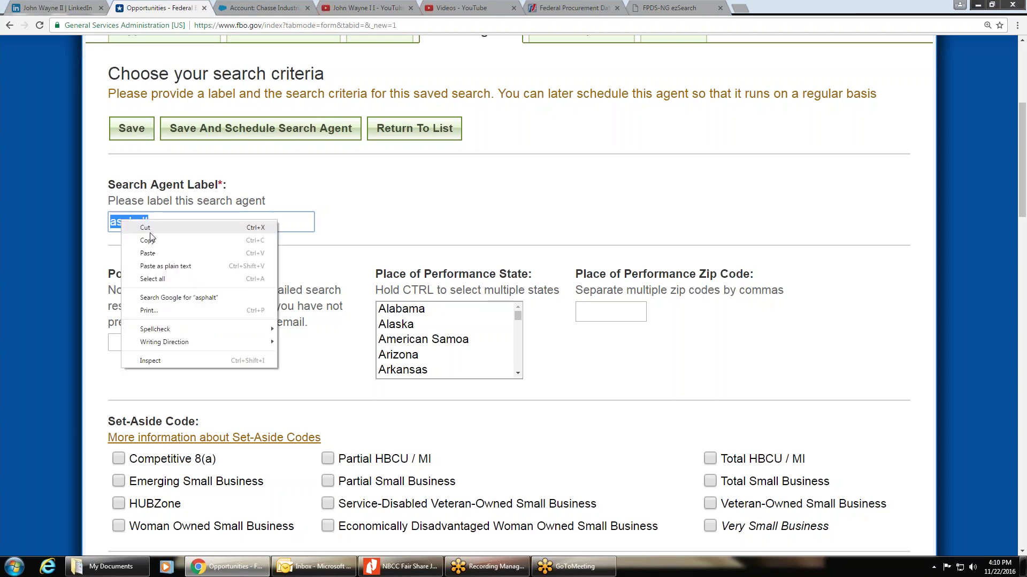
{"action": "left_click", "coordinate": [148, 240]}
{"action": "left_click", "coordinate": [169, 222]}
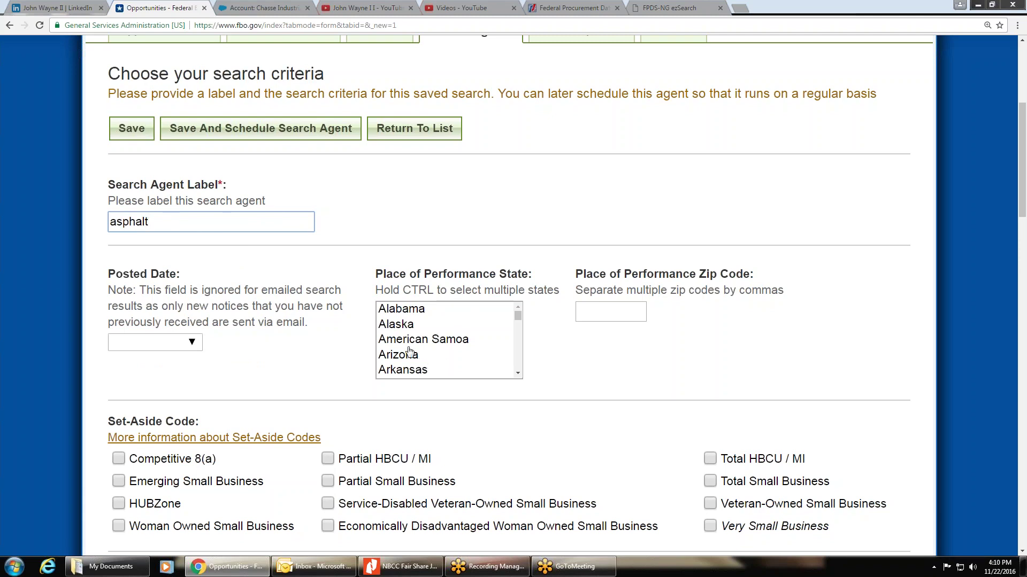
{"action": "left_click", "coordinate": [406, 310]}
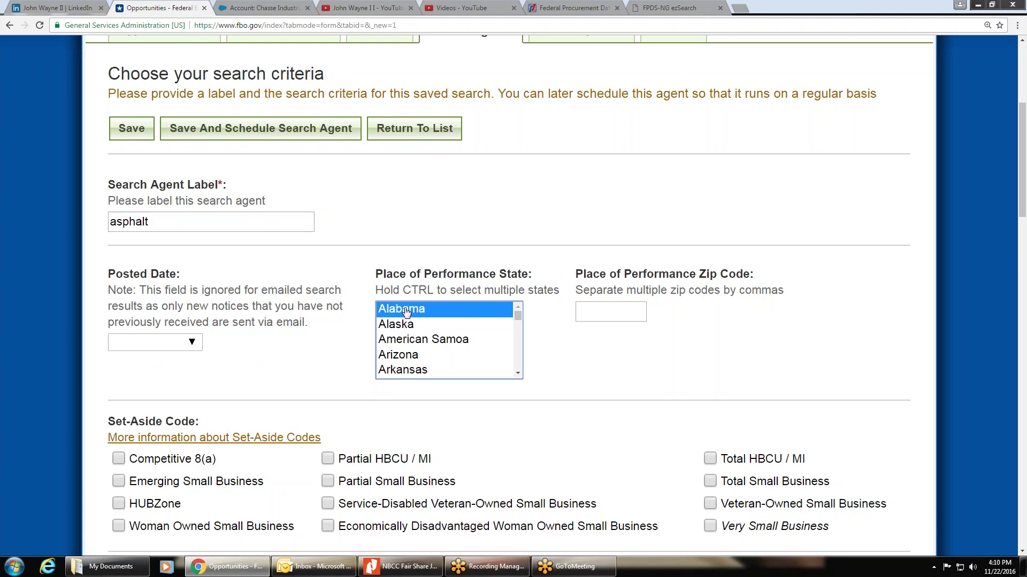
{"action": "left_click", "coordinate": [409, 283]}
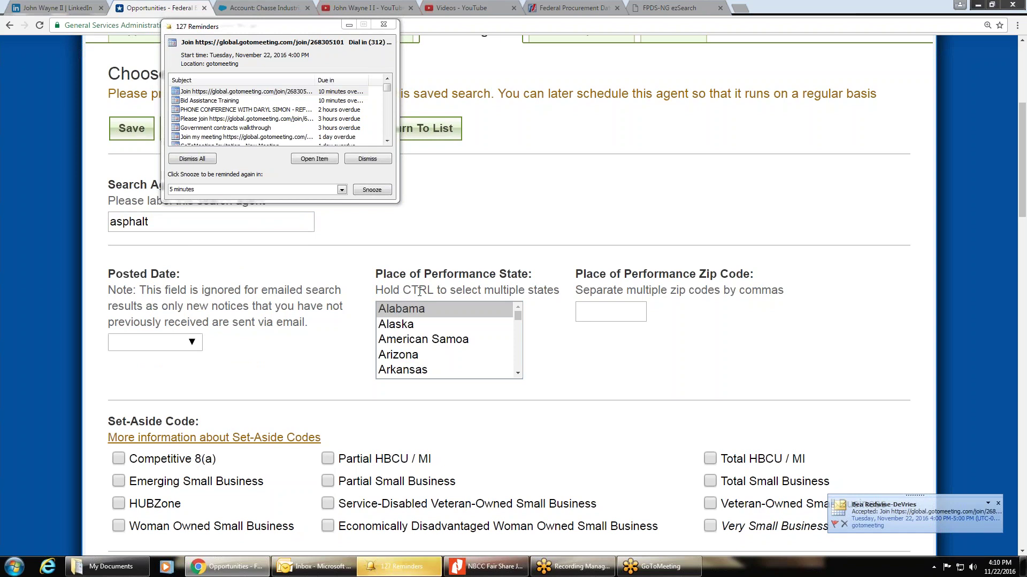
{"action": "left_click", "coordinate": [438, 311], "text": "ctrl"}
{"action": "left_click_drag", "start_coordinate": [439, 311], "coordinate": [414, 358]}
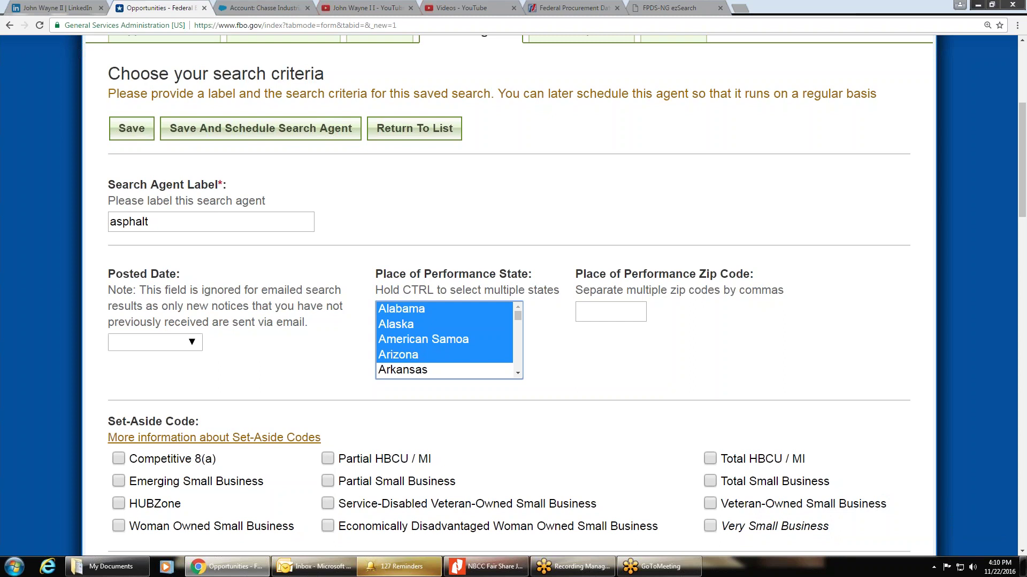
{"action": "left_click", "coordinate": [426, 309]}
{"action": "left_click", "coordinate": [416, 355], "text": "ctrl"}
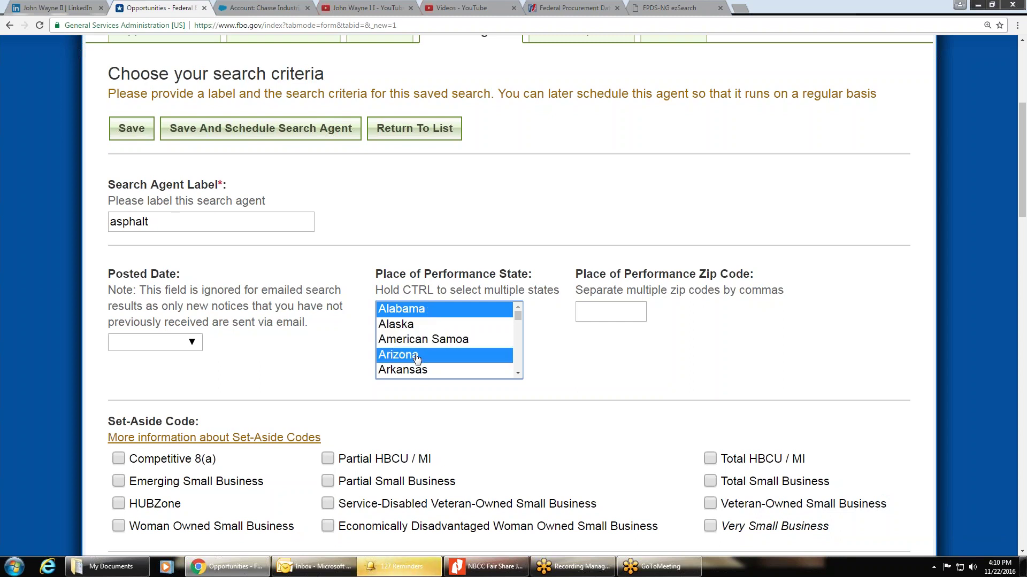
{"action": "left_click", "coordinate": [415, 372]}
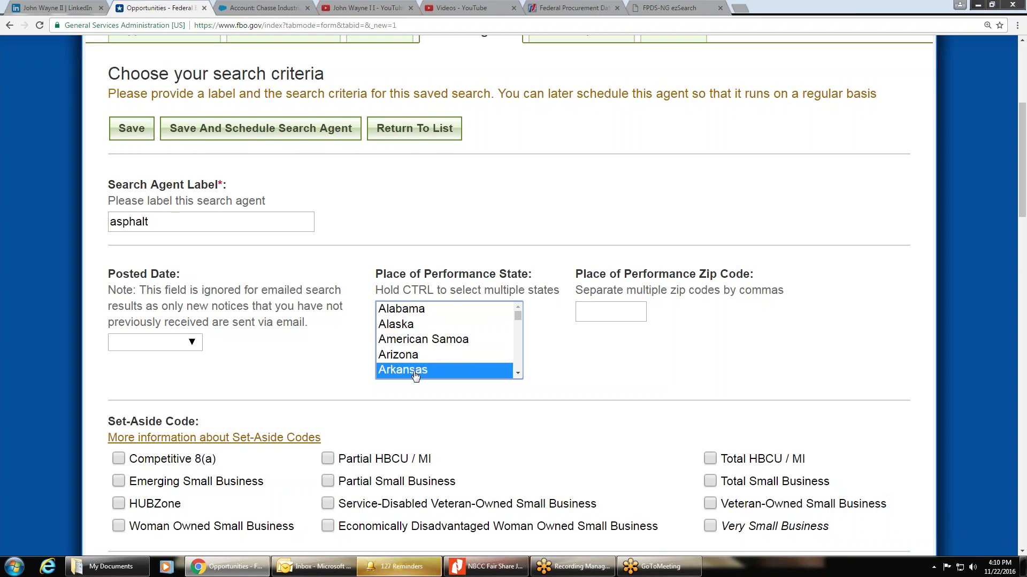
{"action": "left_click", "coordinate": [408, 326]}
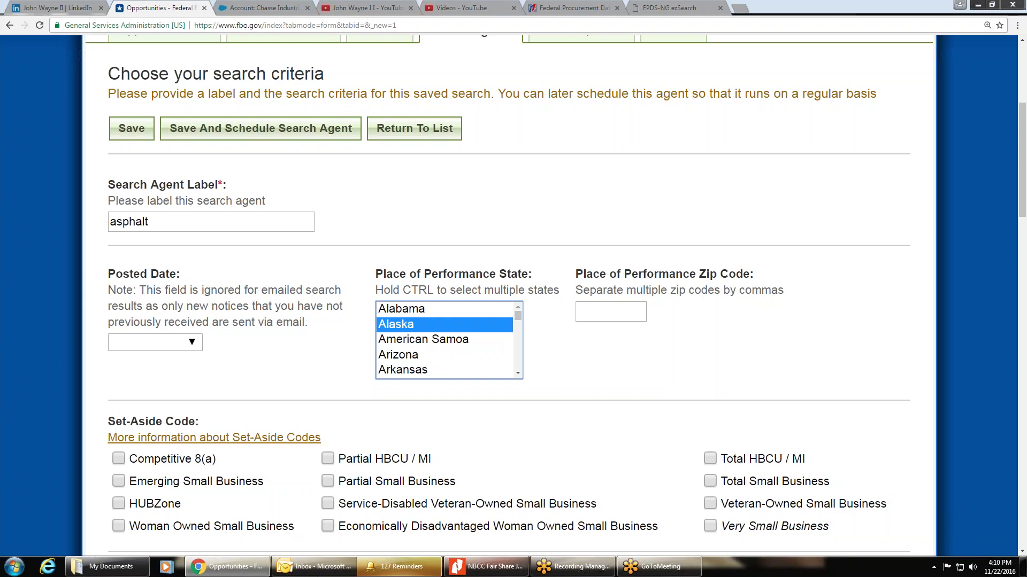
{"action": "left_click", "coordinate": [409, 328], "text": "ctrl"}
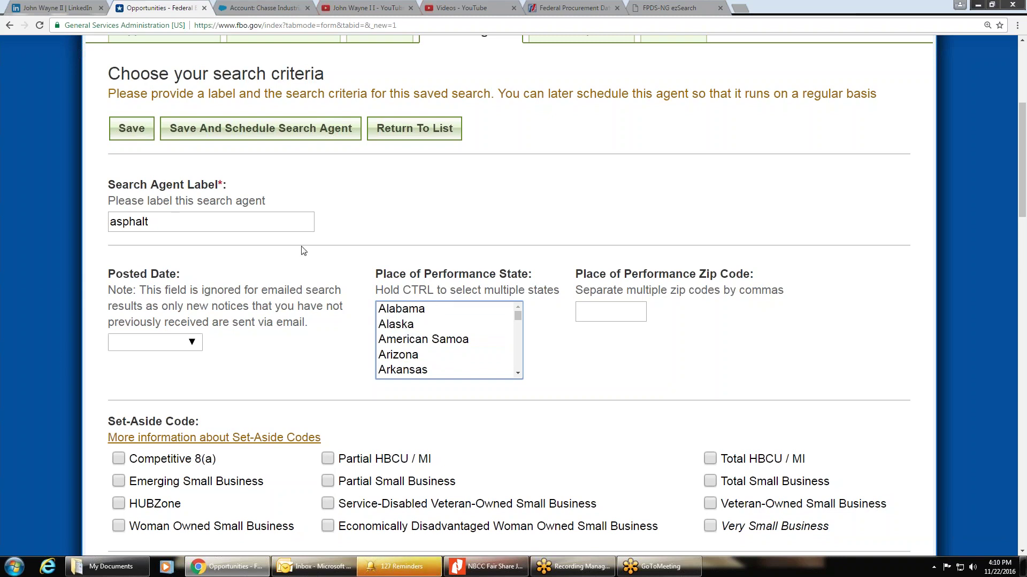
{"action": "left_click_drag", "start_coordinate": [152, 222], "coordinate": [10, 219]}
Step: Copy the 'asphalt' label and paste it into the Keywords field
{"action": "right_click", "coordinate": [123, 221]}
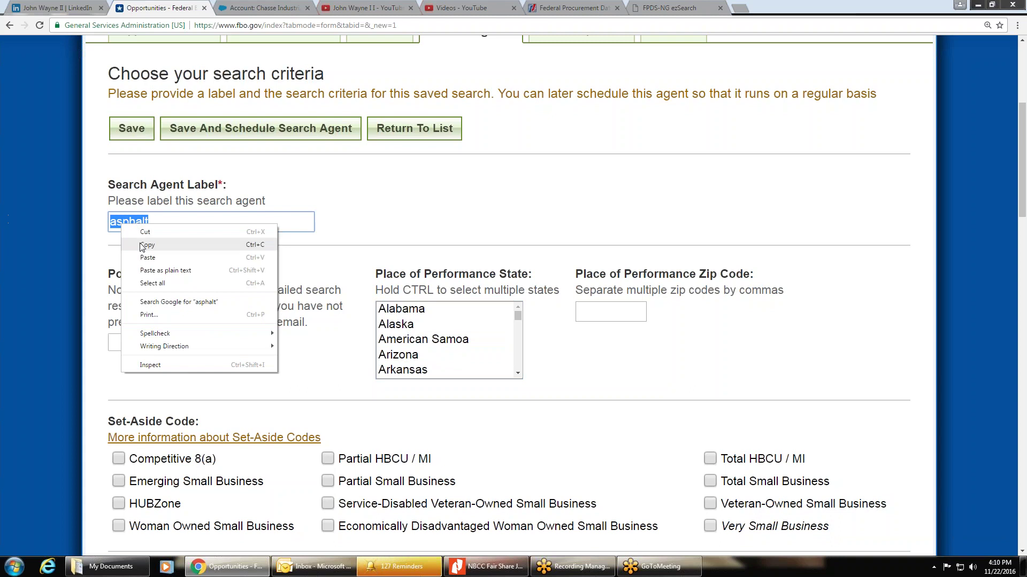
{"action": "left_click", "coordinate": [145, 245]}
{"action": "left_click", "coordinate": [91, 261]}
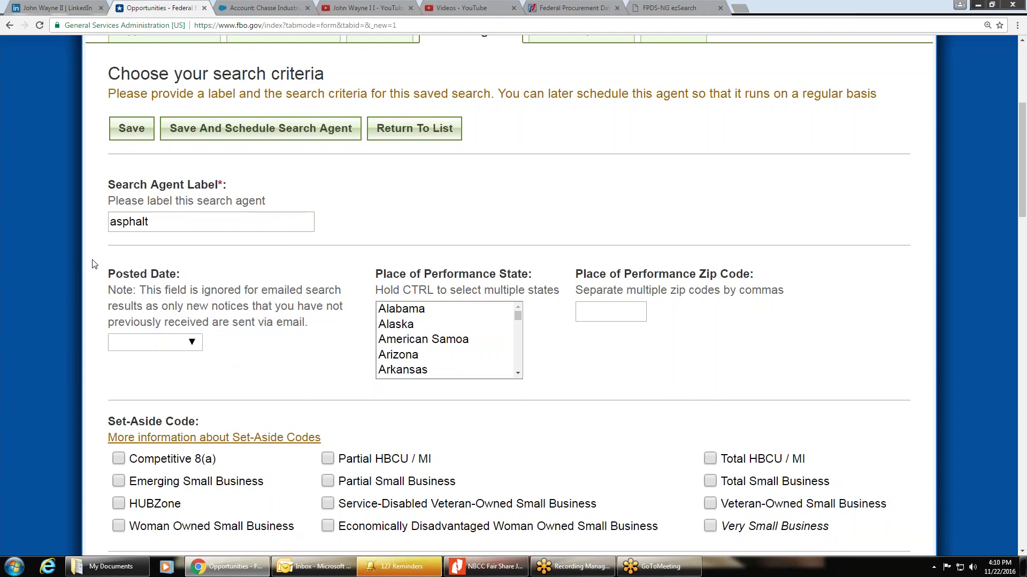
{"action": "scroll", "coordinate": [94, 265], "scroll_direction": "down", "scroll_amount": 8}
{"action": "scroll", "coordinate": [95, 274], "scroll_direction": "down", "scroll_amount": 2}
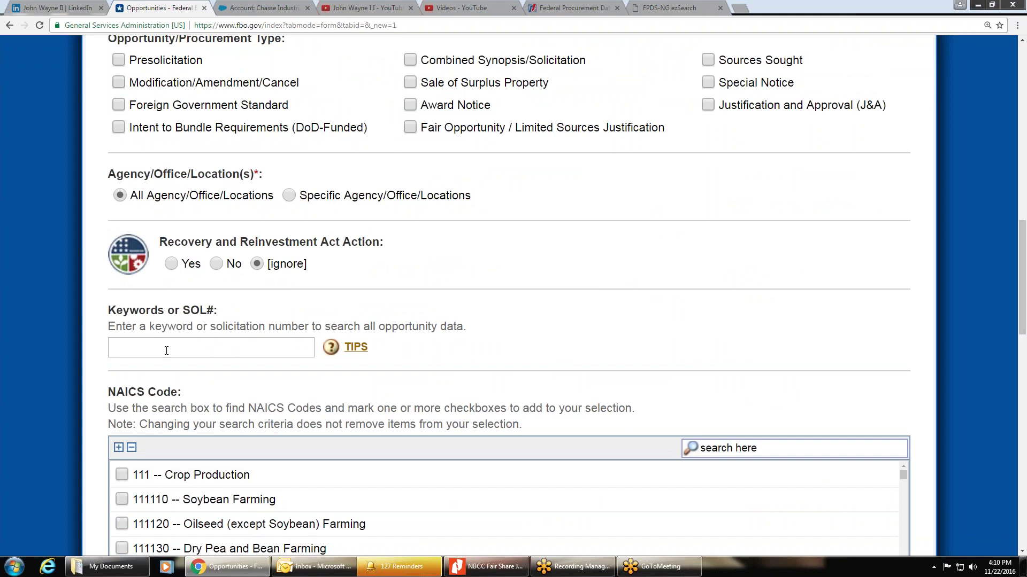
{"action": "left_click", "coordinate": [128, 347]}
{"action": "right_click", "coordinate": [128, 347]}
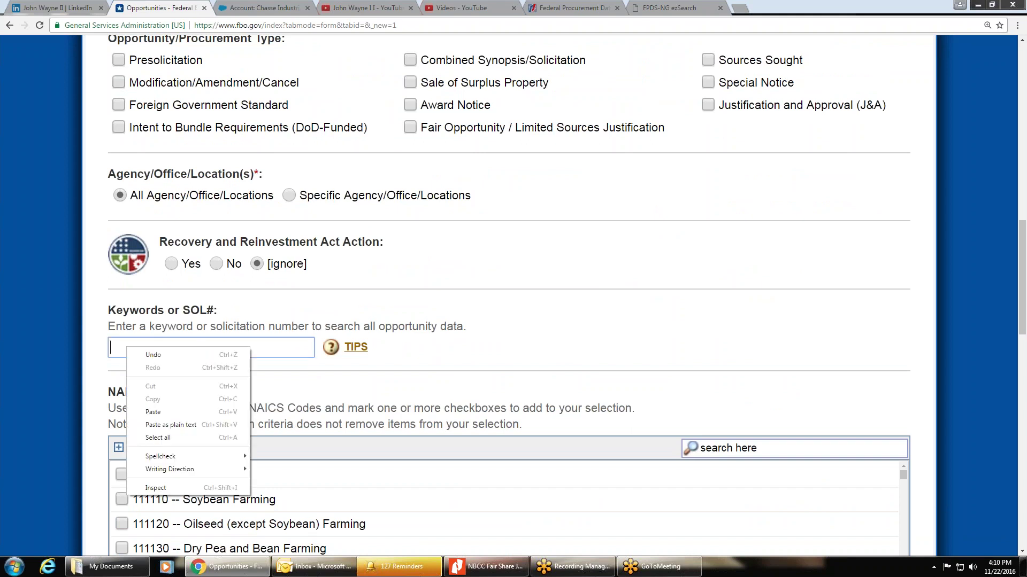
{"action": "key", "text": "Escape"}
{"action": "key", "text": "ctrl+v"}
{"action": "left_click", "coordinate": [98, 341]}
Step: Save the asphalt search agent and continue to its scheduling page
{"action": "scroll", "coordinate": [97, 329], "scroll_direction": "down", "scroll_amount": 6}
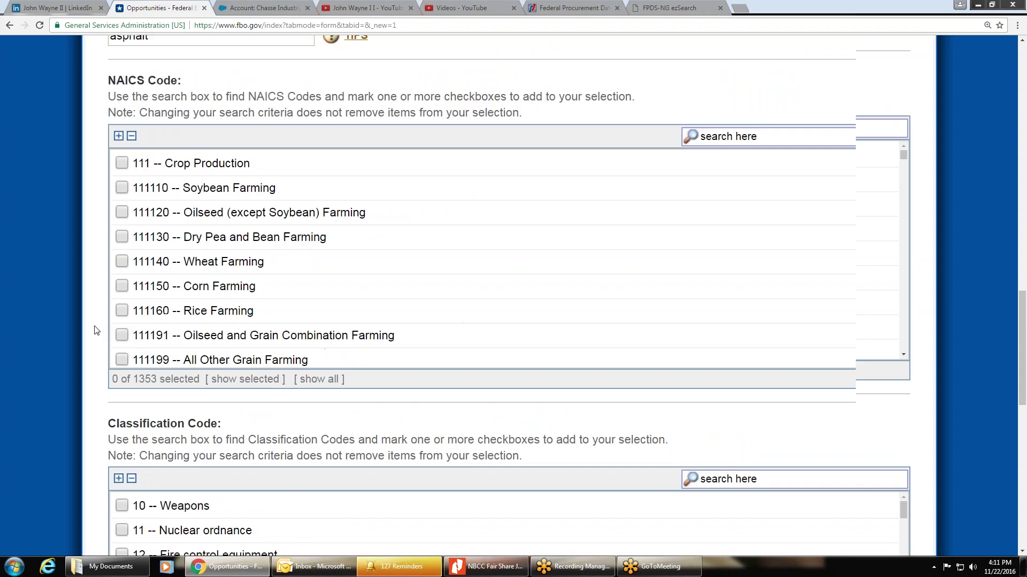
{"action": "scroll", "coordinate": [85, 170], "scroll_direction": "up", "scroll_amount": 7}
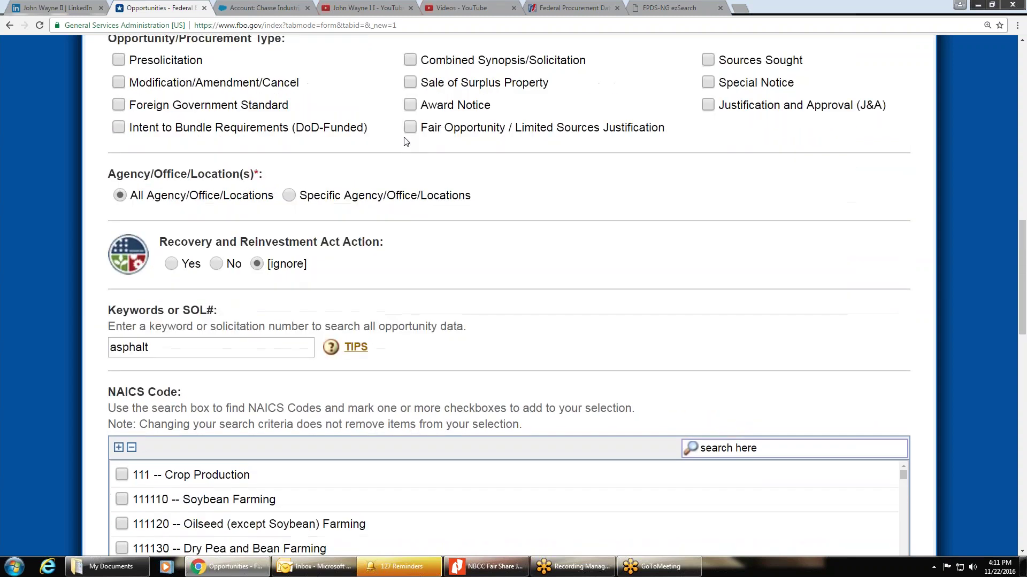
{"action": "scroll", "coordinate": [95, 215], "scroll_direction": "up", "scroll_amount": 3}
{"action": "scroll", "coordinate": [95, 214], "scroll_direction": "up", "scroll_amount": 12}
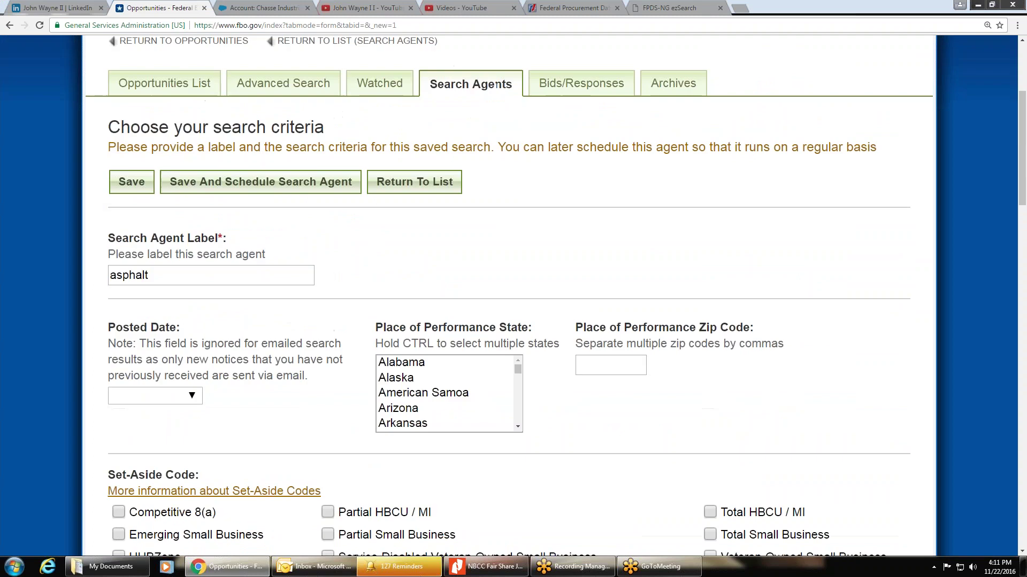
{"action": "scroll", "coordinate": [97, 337], "scroll_direction": "down", "scroll_amount": 5}
{"action": "scroll", "coordinate": [97, 337], "scroll_direction": "down", "scroll_amount": 10}
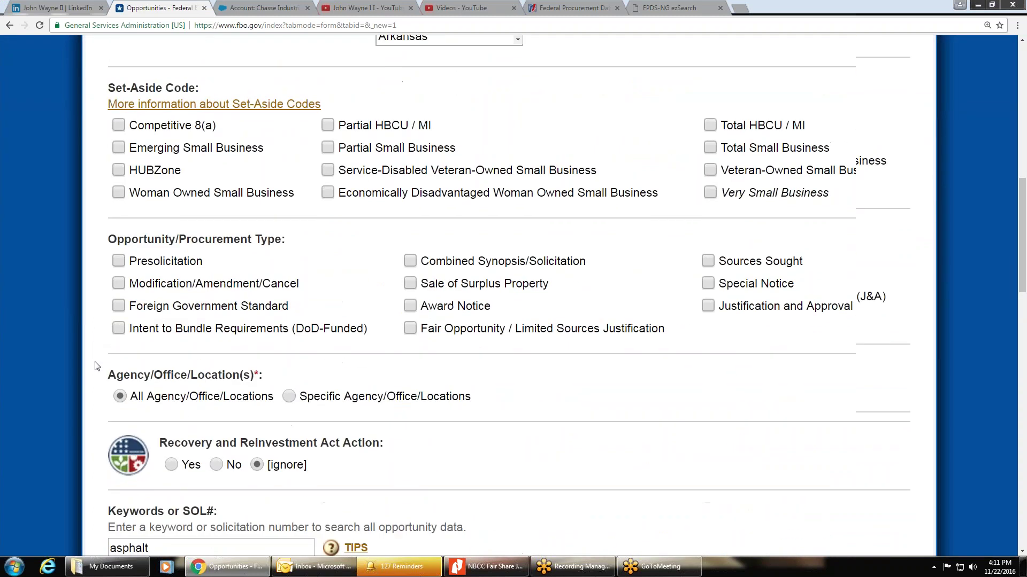
{"action": "scroll", "coordinate": [141, 347], "scroll_direction": "down", "scroll_amount": 20}
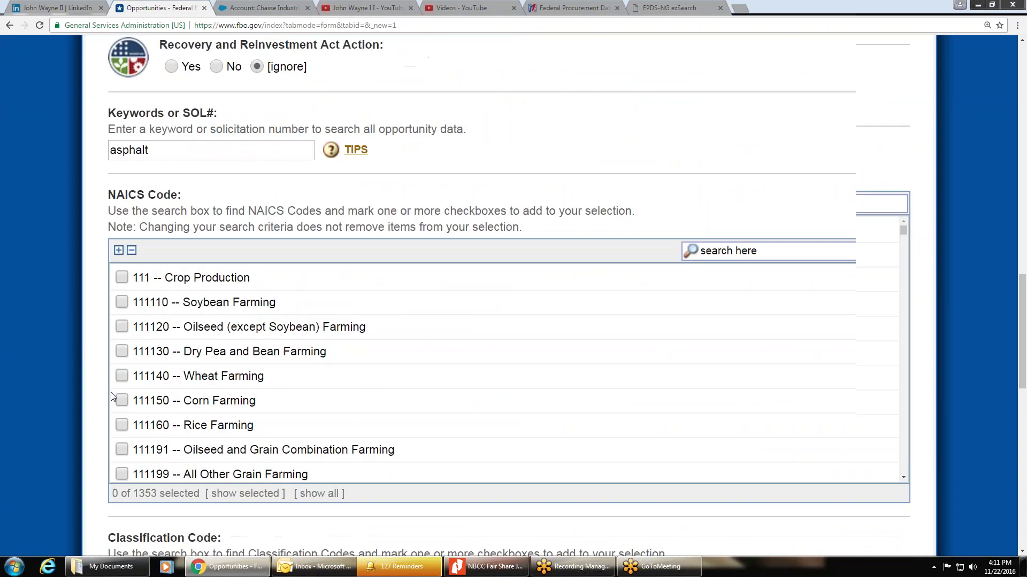
{"action": "left_click", "coordinate": [204, 467]}
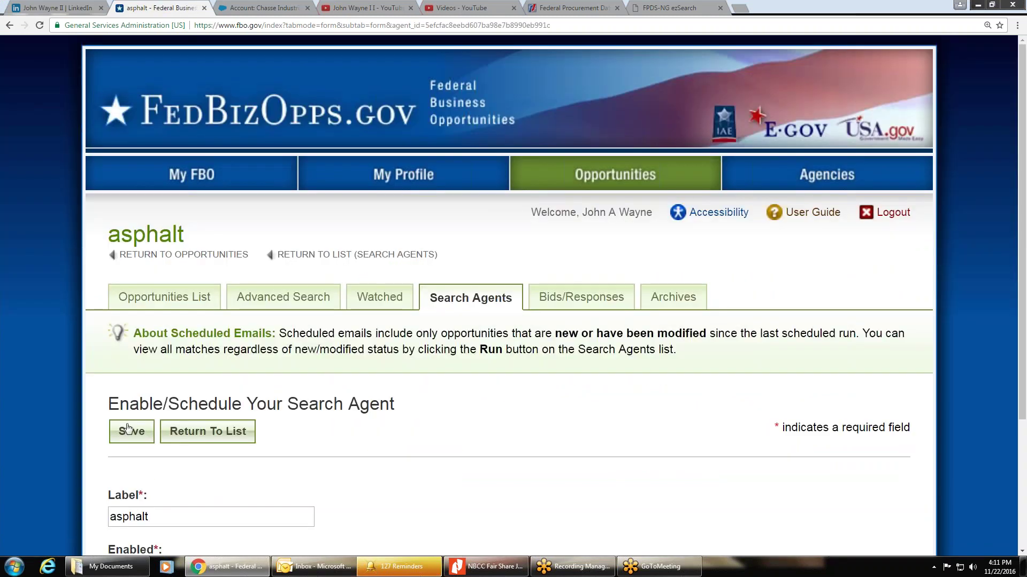
Step: Set the asphalt agent to Enabled, save it, and review the 8 daily Search Agents
{"action": "scroll", "coordinate": [129, 430], "scroll_direction": "down", "scroll_amount": 3}
{"action": "left_click", "coordinate": [120, 411]}
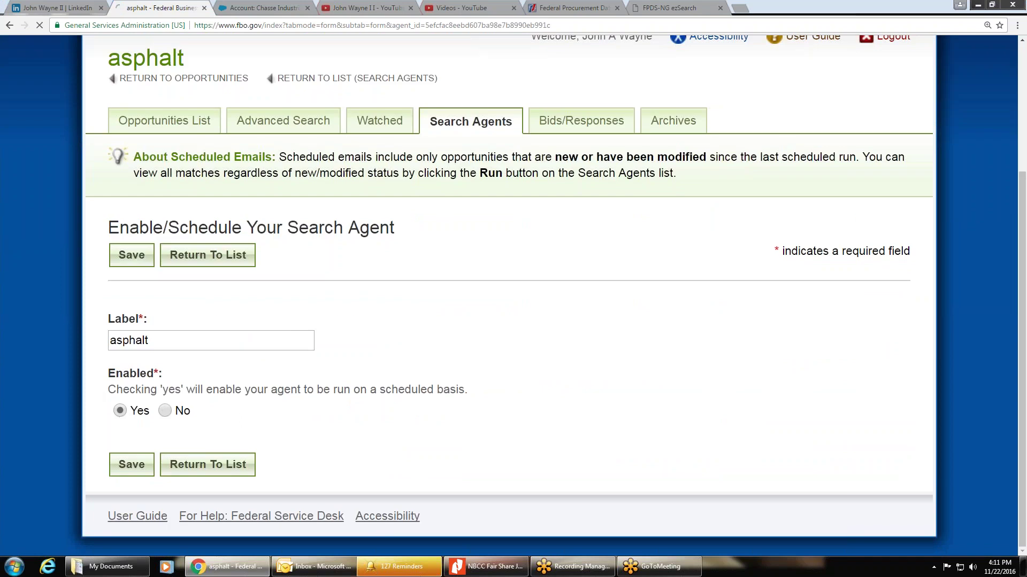
{"action": "left_click", "coordinate": [132, 431]}
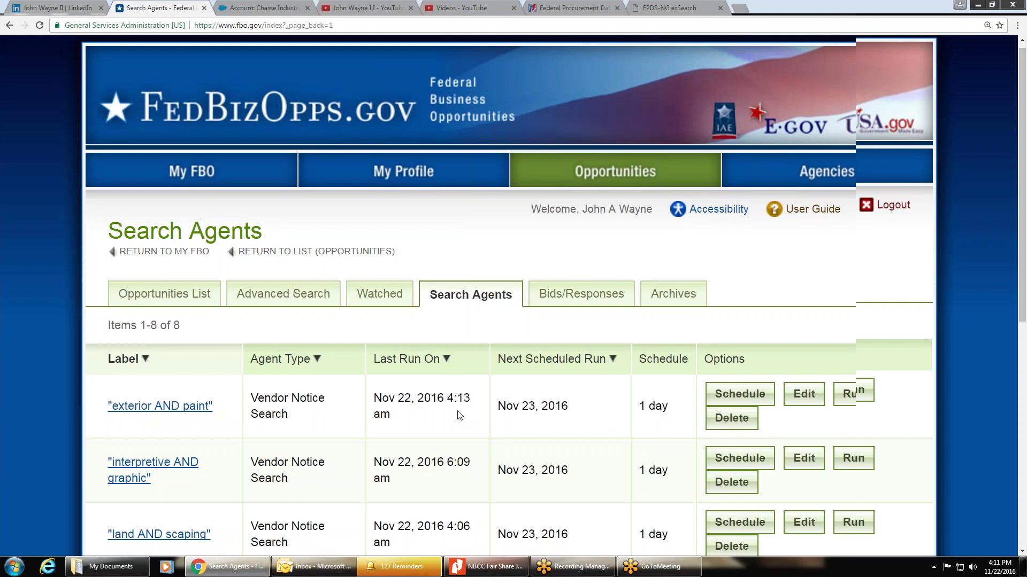
{"action": "scroll", "coordinate": [850, 393], "scroll_direction": "down", "scroll_amount": 7}
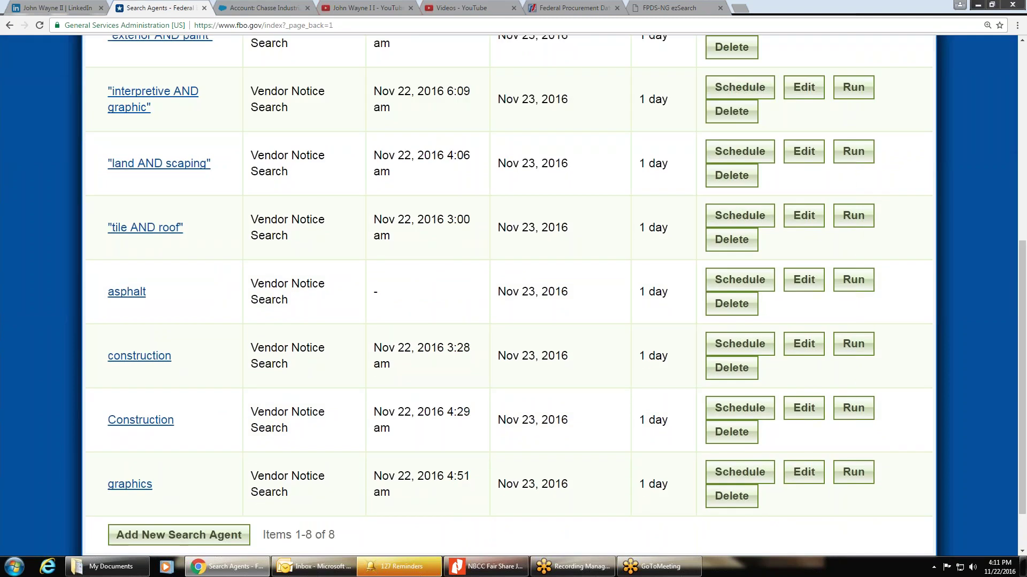
{"action": "scroll", "coordinate": [514, 289], "scroll_direction": "up", "scroll_amount": 7}
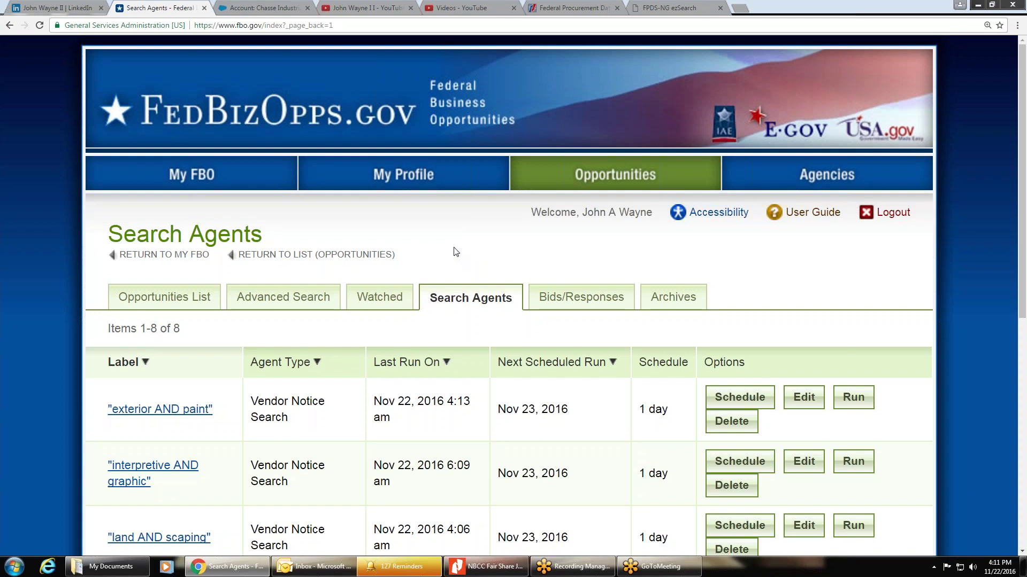
{"action": "left_click", "coordinate": [288, 565]}
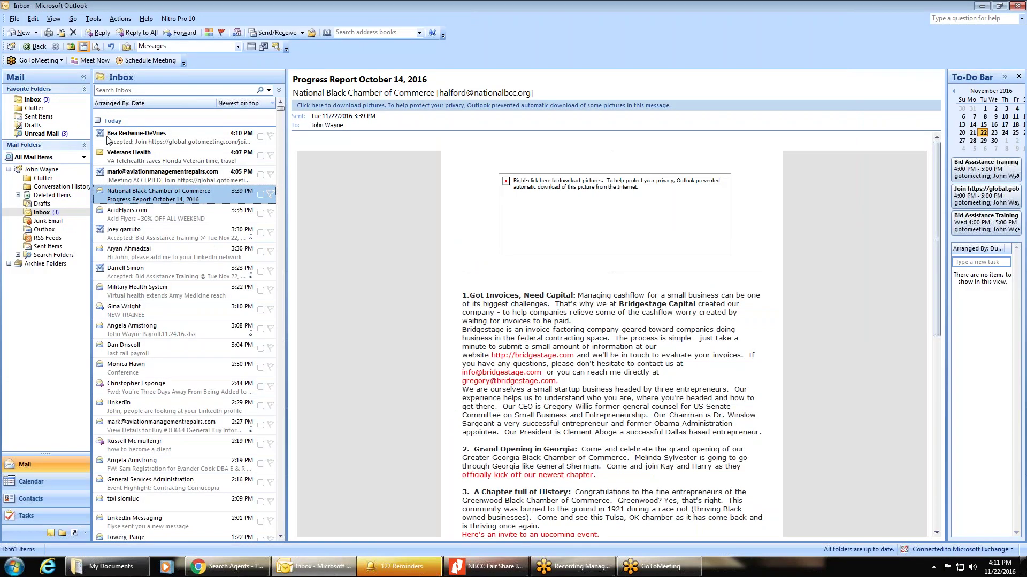
Step: Preview the recent meeting acceptances and the Veterans Health newsletter in the Outlook inbox
{"action": "left_click", "coordinate": [109, 140]}
{"action": "left_click", "coordinate": [134, 157]}
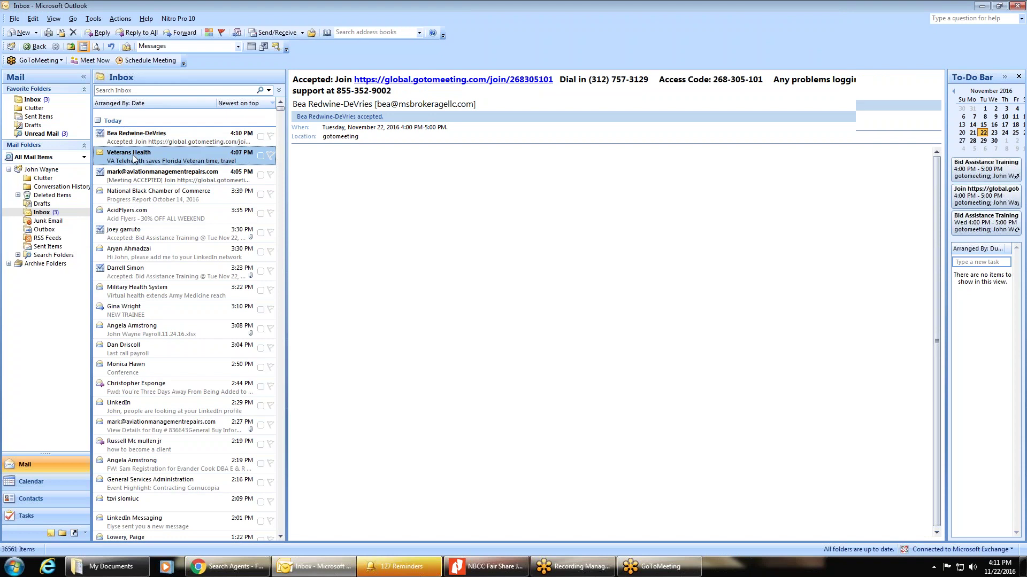
{"action": "left_click", "coordinate": [147, 177]}
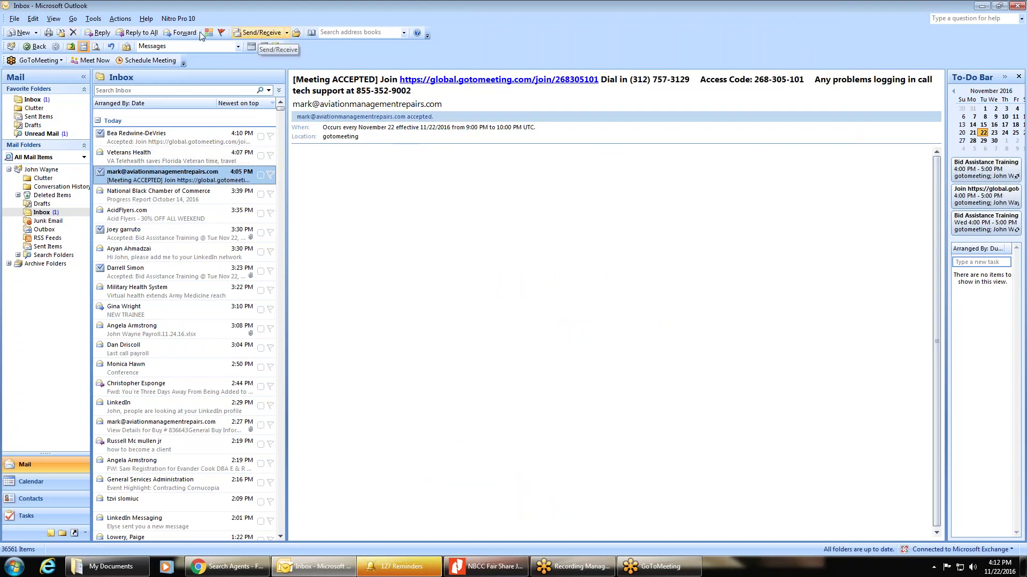
Step: Start a new message with the Acronyms signature and scroll to its FBO Cheats tips
{"action": "left_click", "coordinate": [24, 33]}
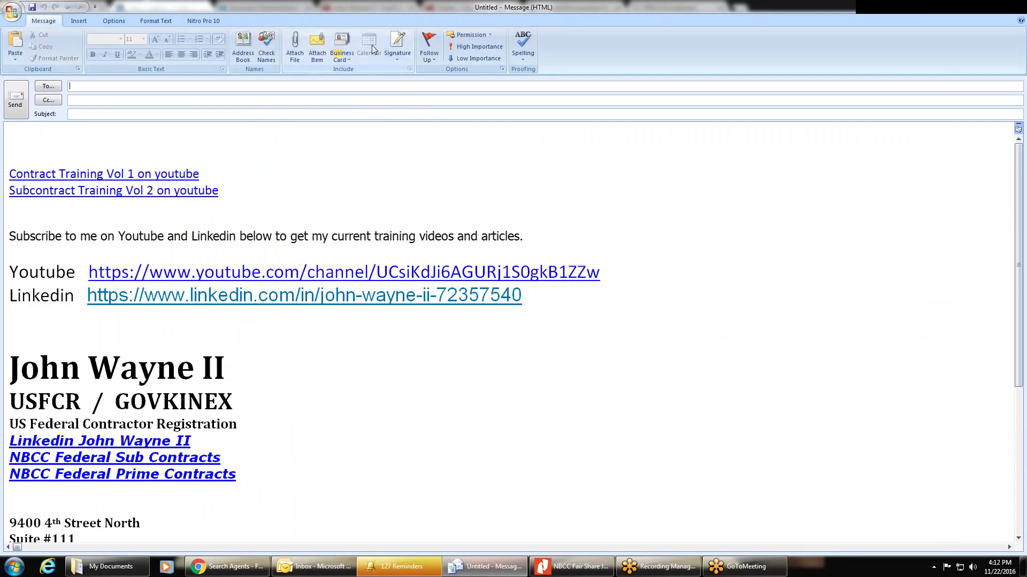
{"action": "left_click", "coordinate": [400, 42]}
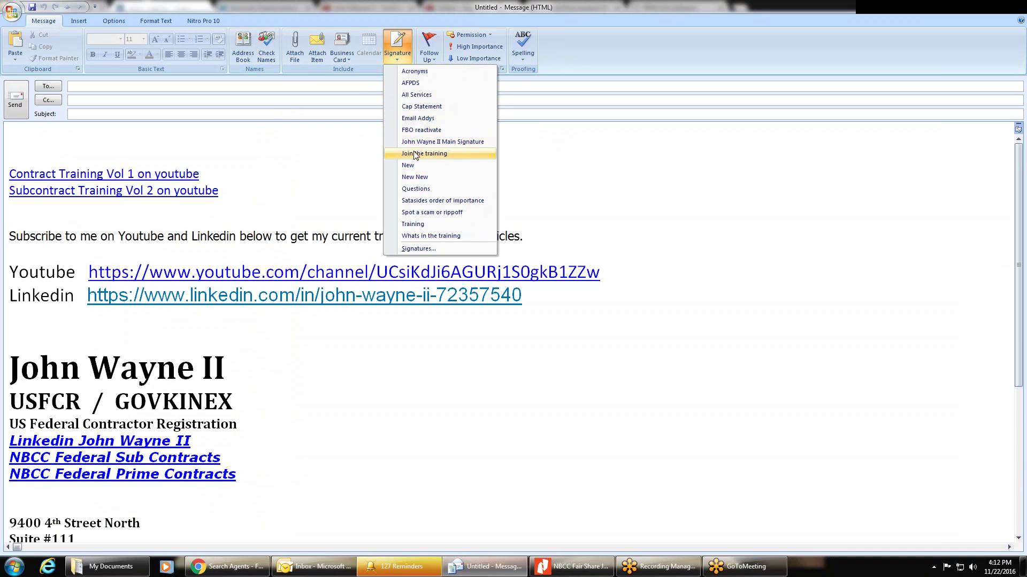
{"action": "left_click", "coordinate": [415, 71]}
{"action": "left_click", "coordinate": [75, 131]}
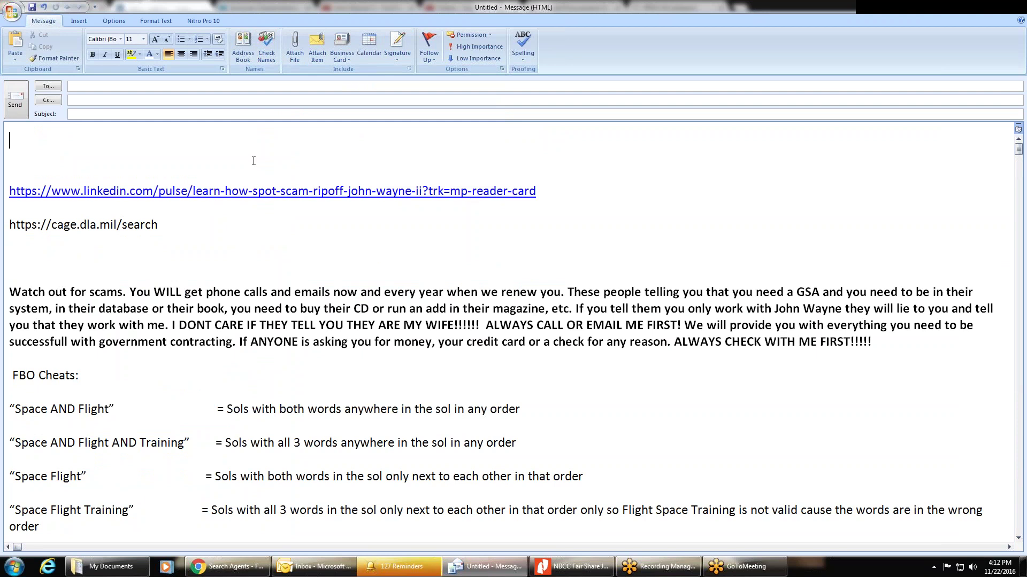
{"action": "scroll", "coordinate": [300, 221], "scroll_direction": "down", "scroll_amount": 5}
{"action": "scroll", "coordinate": [297, 222], "scroll_direction": "down", "scroll_amount": 1}
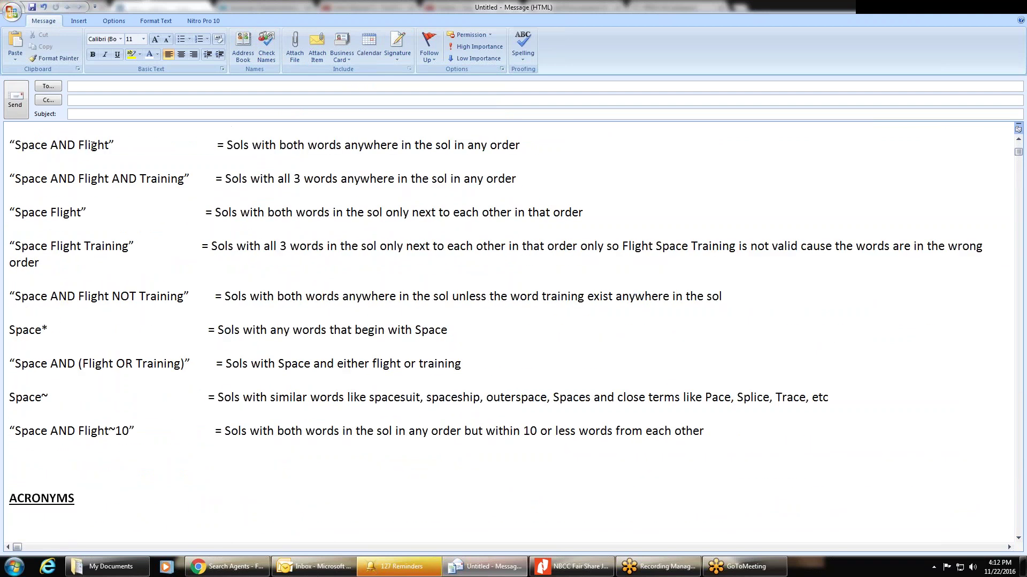